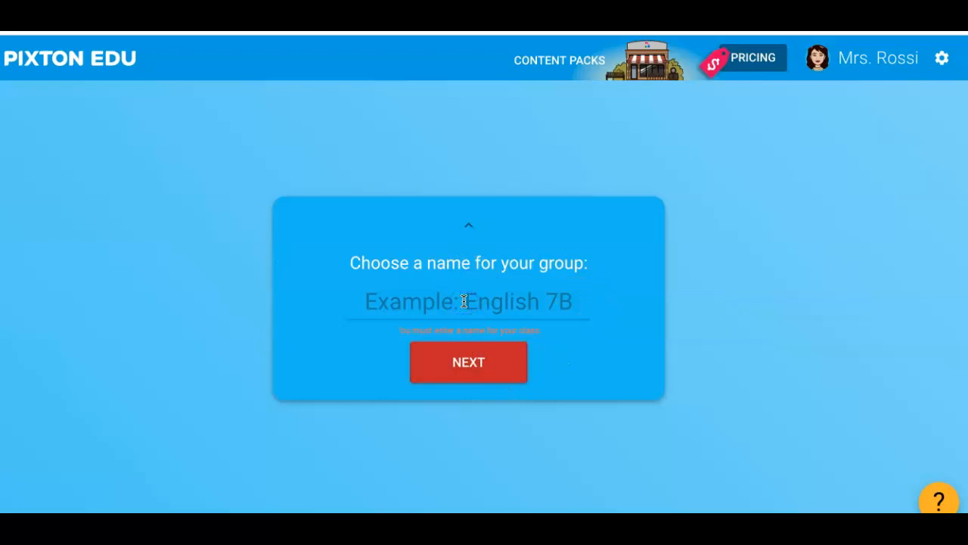
- Name the new group with the teacher's title and surname, and continue to the grade selection
text(Ferer)
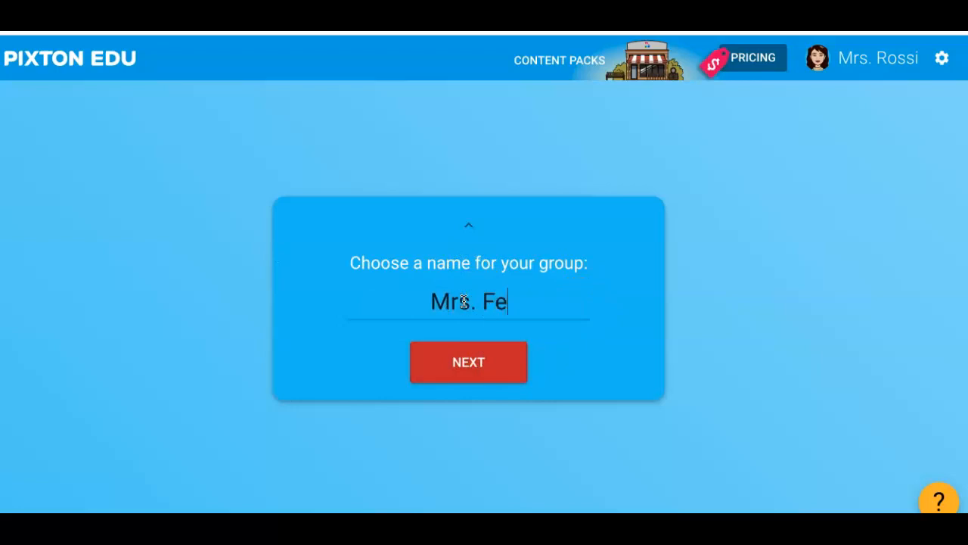
key(BackSpace)
key(BackSpace)
key(BackSpace)
key(BackSpace)
text(redericks)
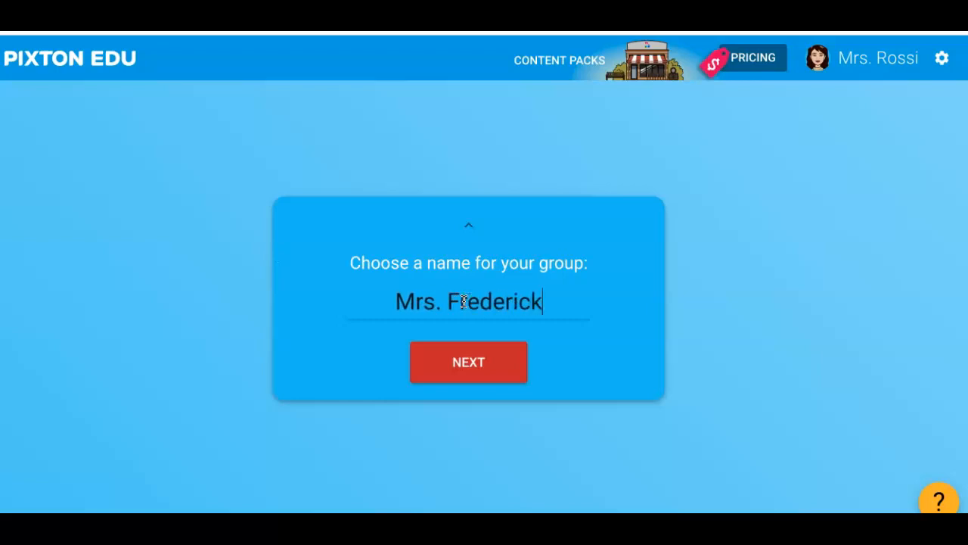
click(446, 356)
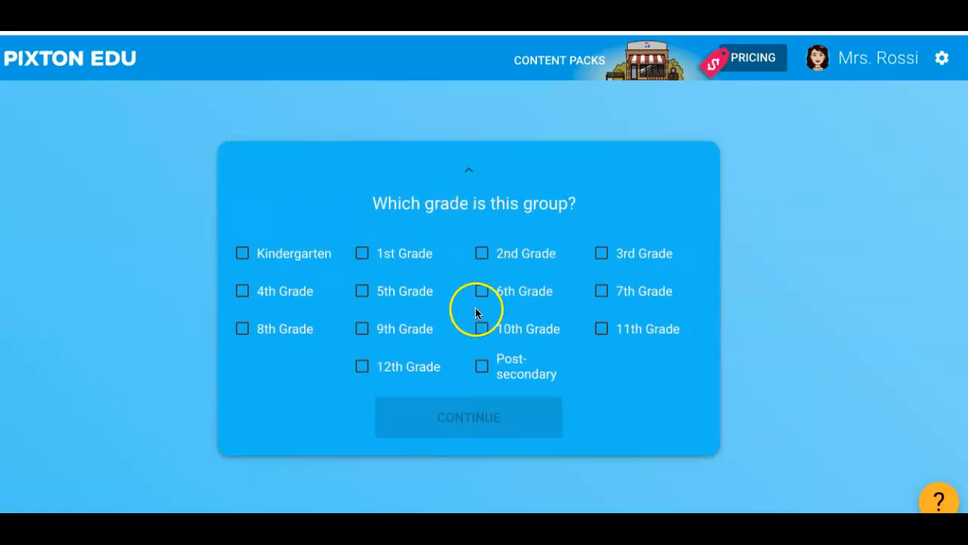
- Set the group's grade to 5th Grade and have students join using their Google IDs
click(362, 292)
click(457, 425)
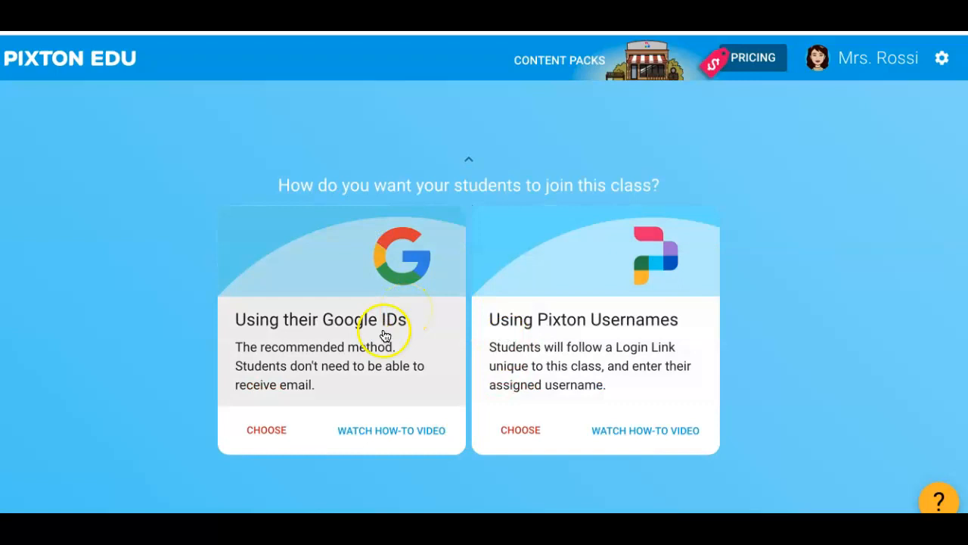
click(277, 431)
click(277, 432)
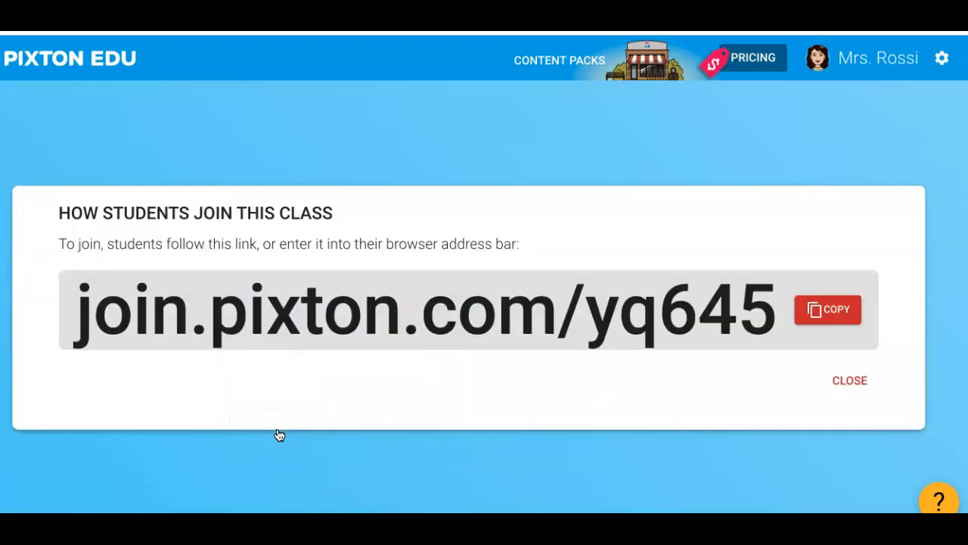
- Copy the new class's student join link and close the joining instructions
click(292, 367)
click(808, 312)
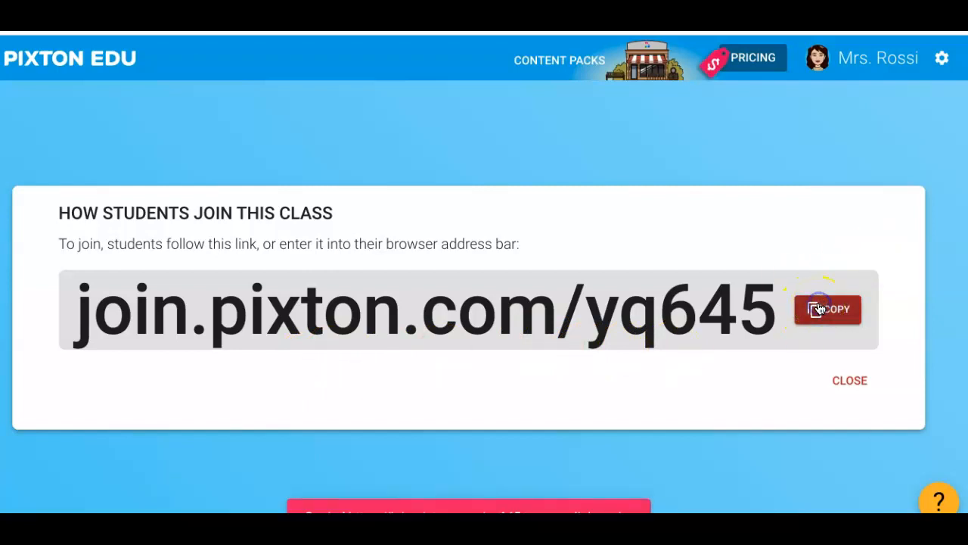
click(850, 380)
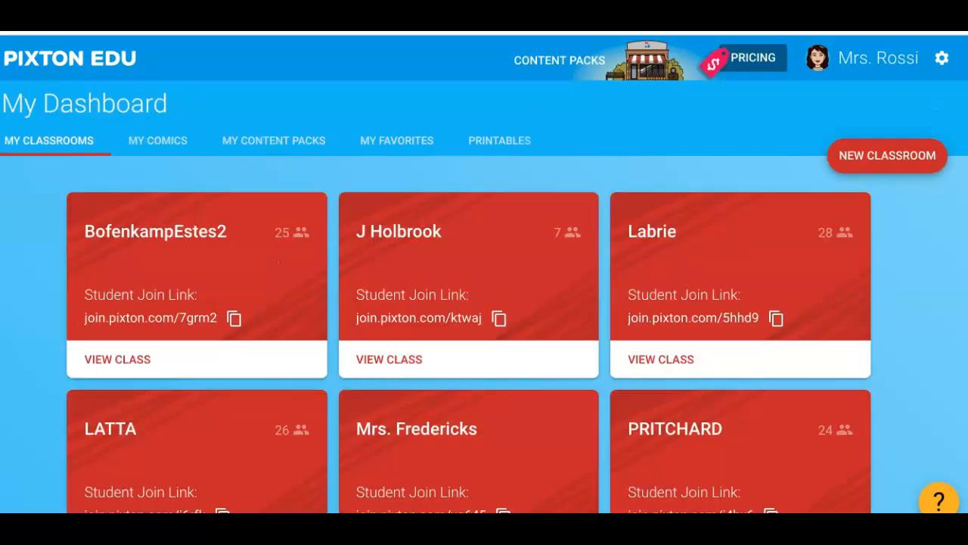
- Open the 26-student class from the dashboard and look through all of its student avatars
scroll(173, 209, down, 1)
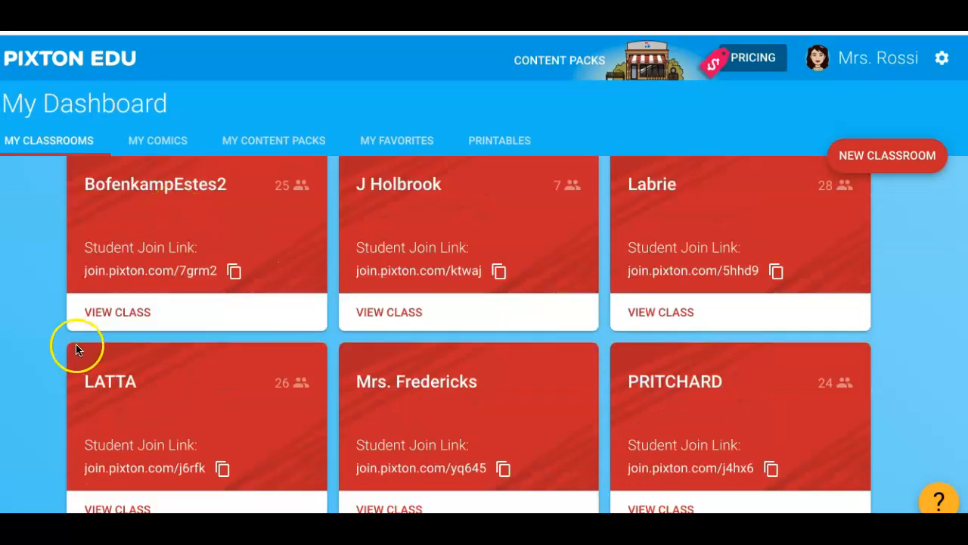
click(118, 507)
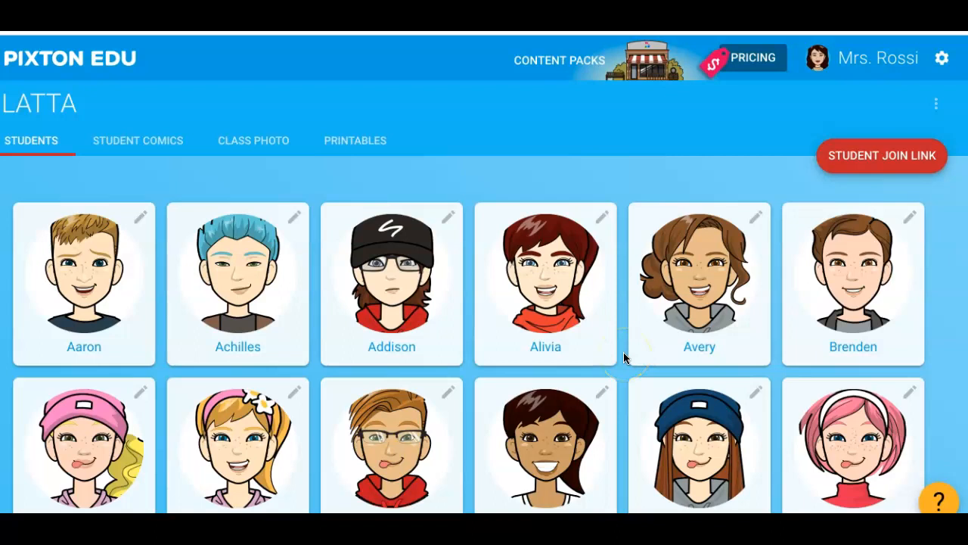
scroll(623, 356, down, 1)
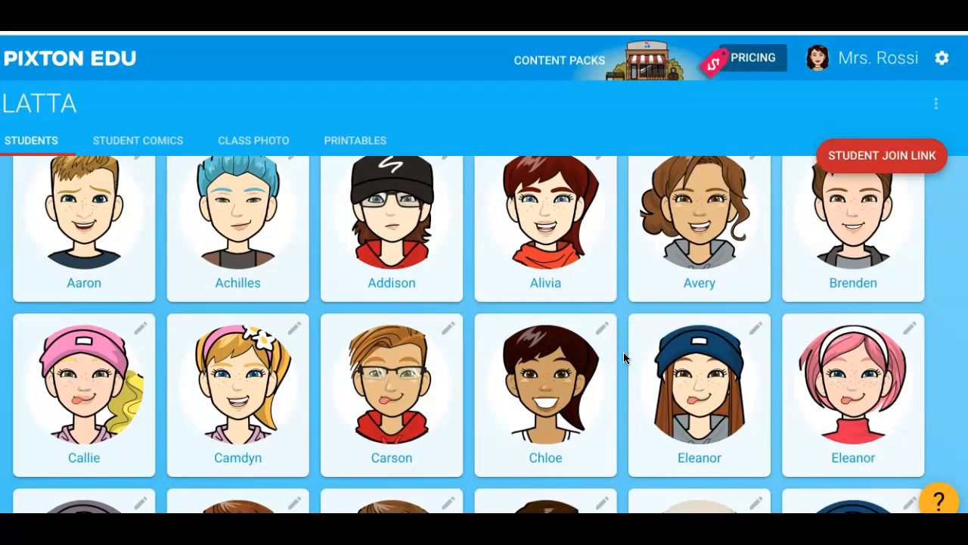
scroll(624, 357, up, 1)
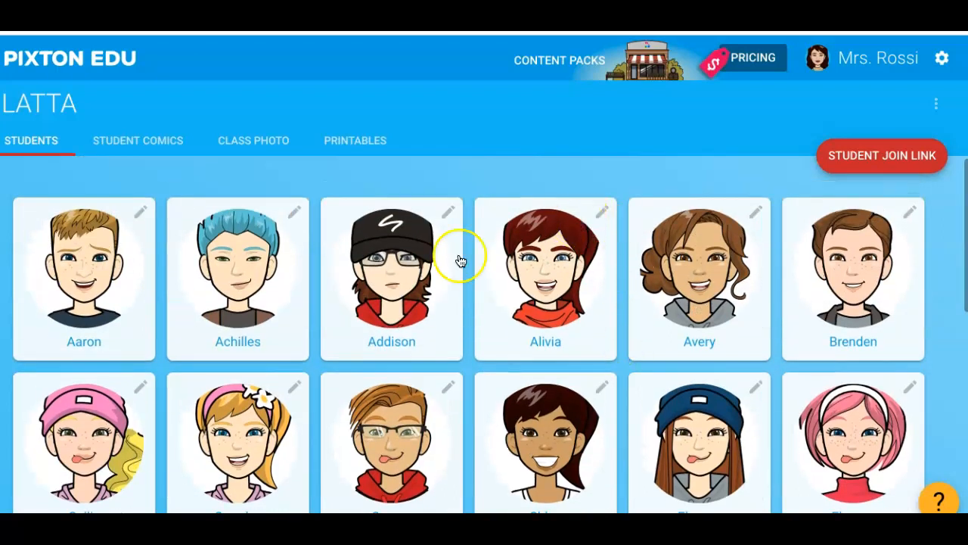
scroll(329, 298, down, 1)
scroll(329, 298, up, 1)
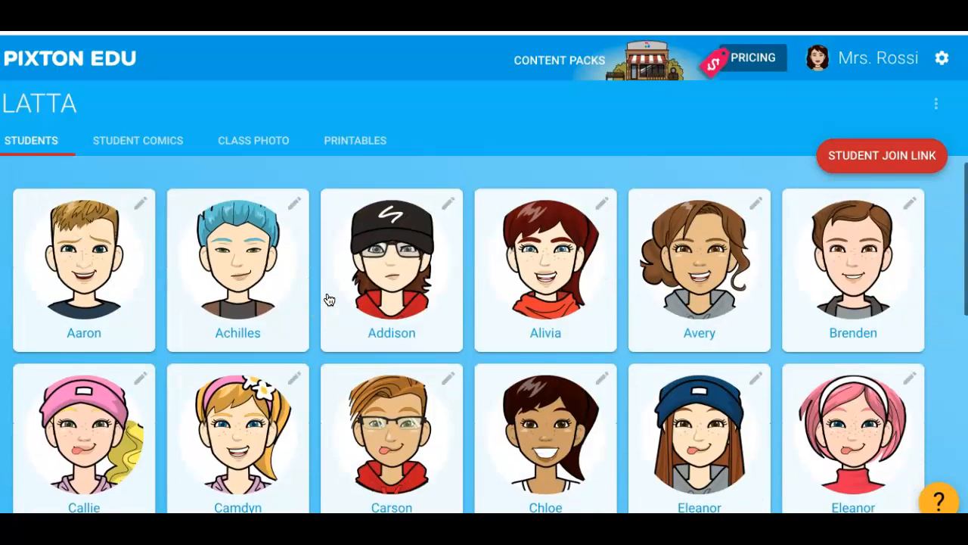
scroll(276, 252, down, 3)
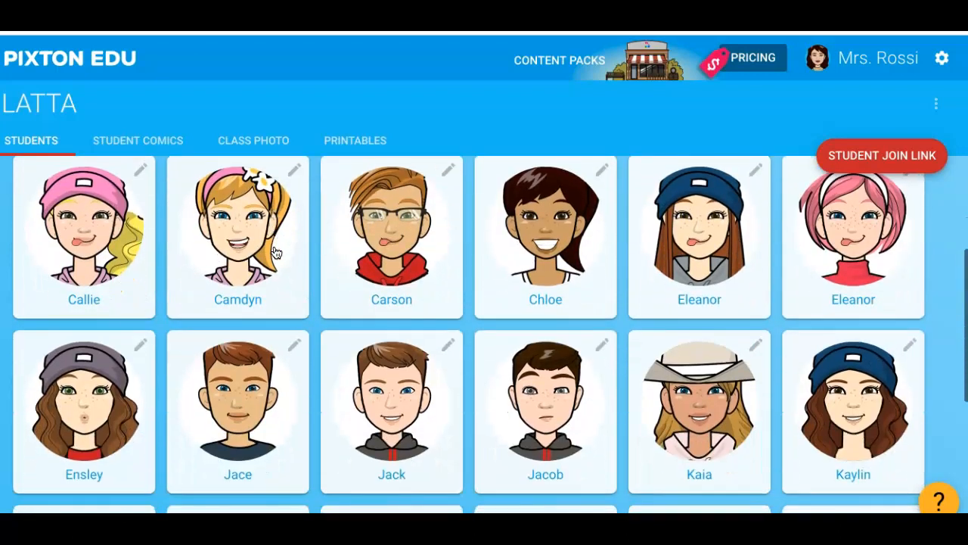
scroll(276, 252, down, 4)
click(355, 295)
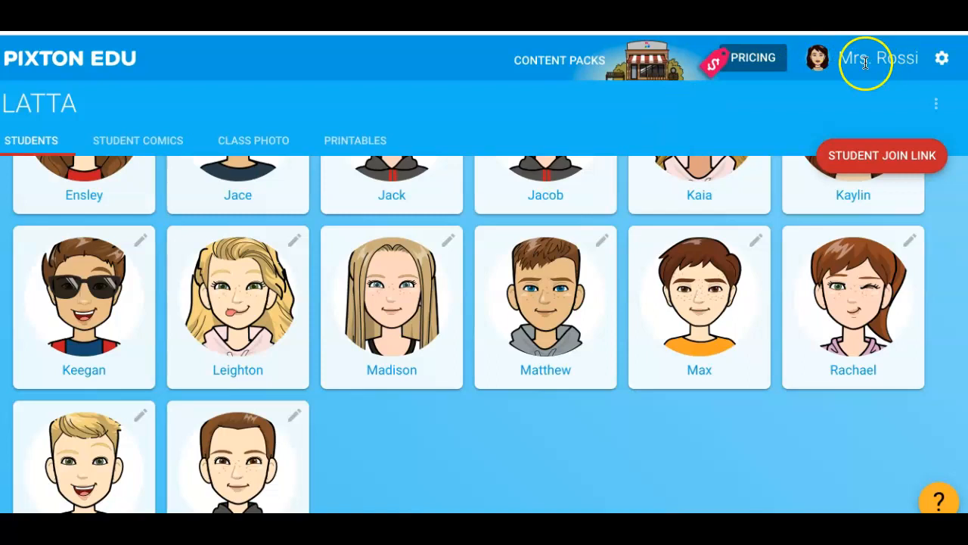
- Look through the teacher avatar's customization options up to the poses, and close the avatar editor
click(823, 66)
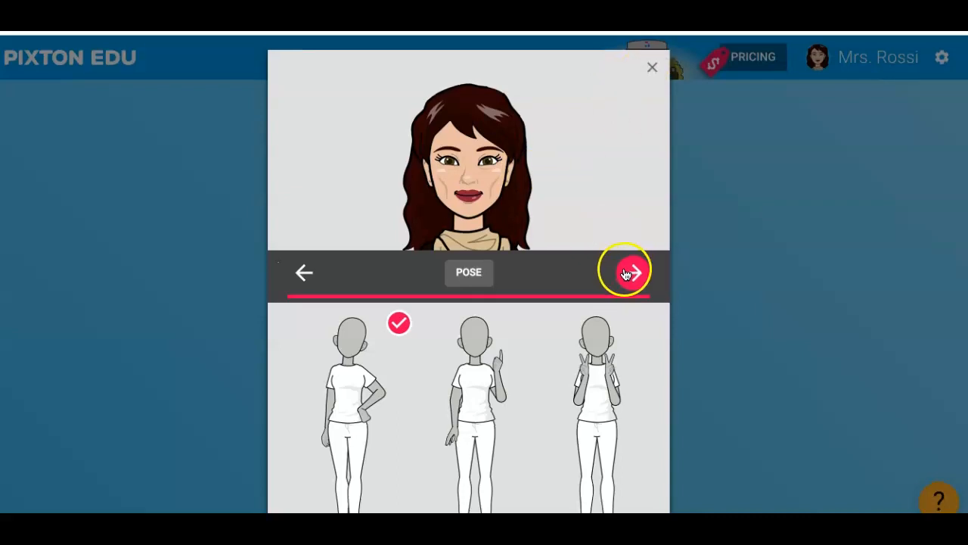
click(652, 68)
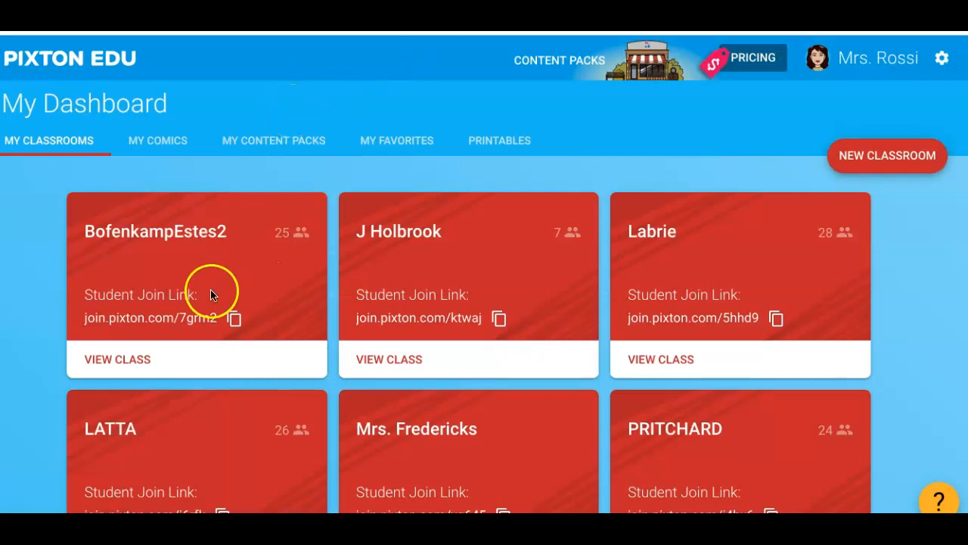
- Reopen the 26-student class and view its class photo in the Regular theme
scroll(117, 382, down, 1)
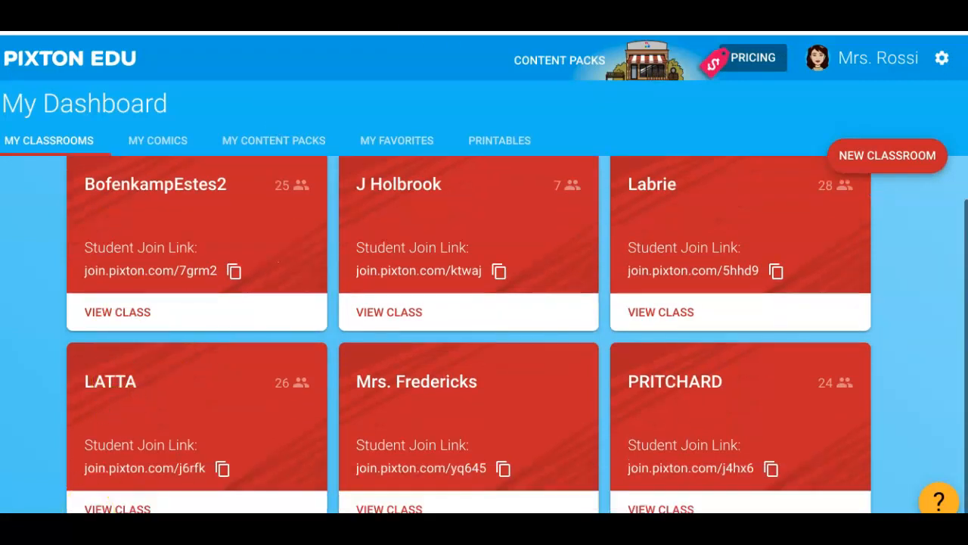
click(102, 507)
click(264, 140)
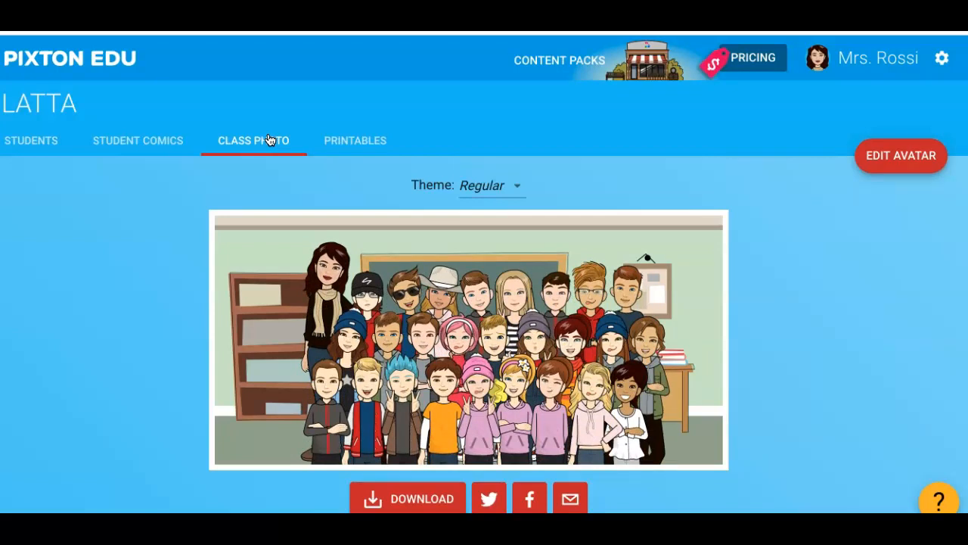
click(254, 134)
click(273, 141)
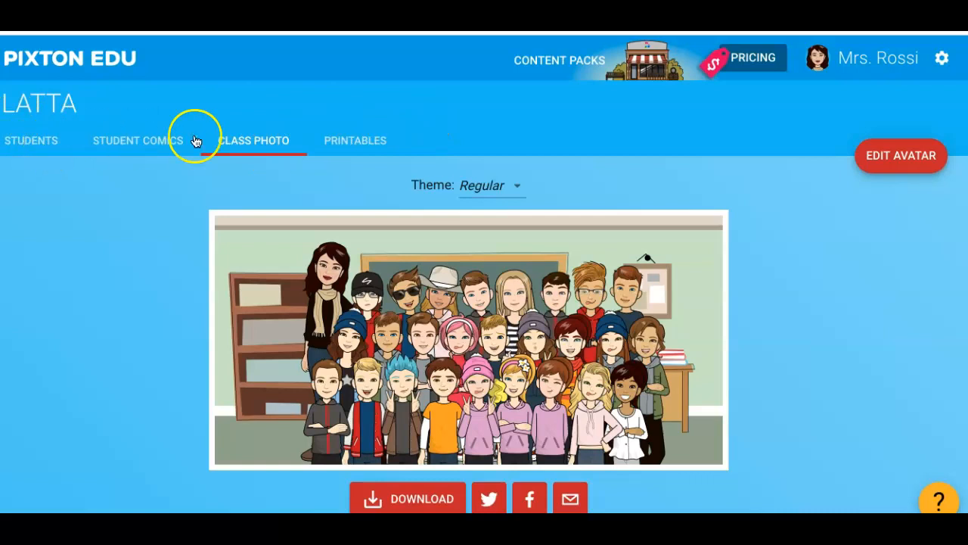
scroll(454, 227, down, 1)
scroll(227, 212, up, 1)
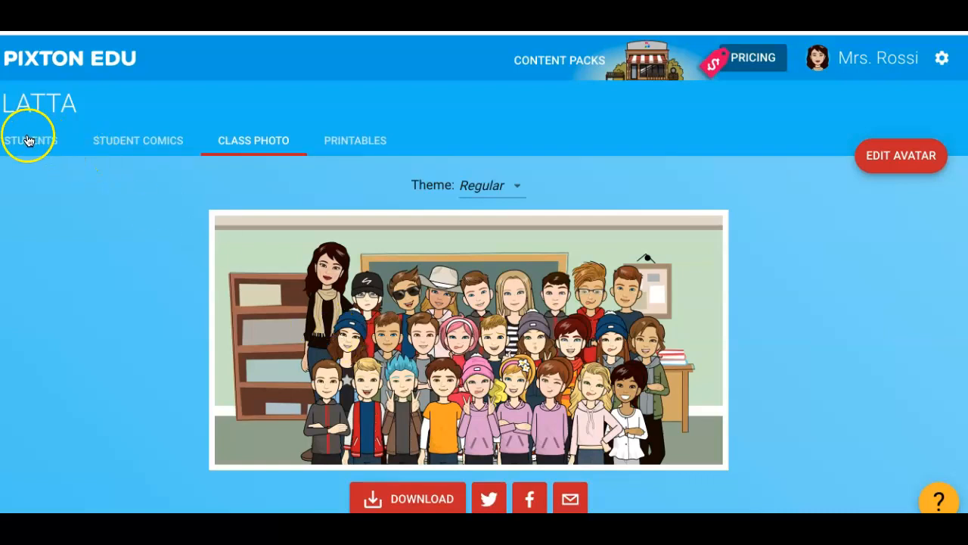
- From the class roster, open the comics of the long-haired blonde student sticking out her tongue and open "The upside down day!!"
click(28, 140)
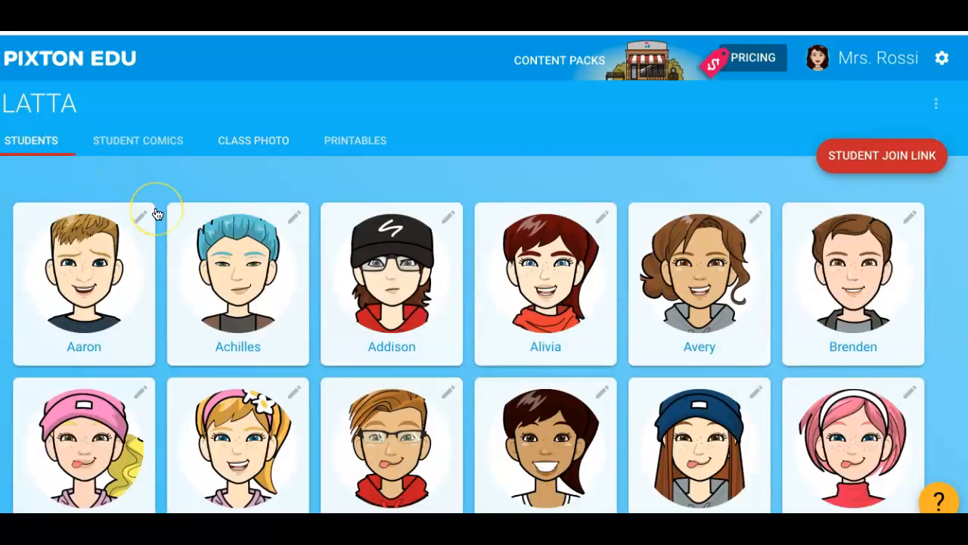
scroll(156, 214, down, 5)
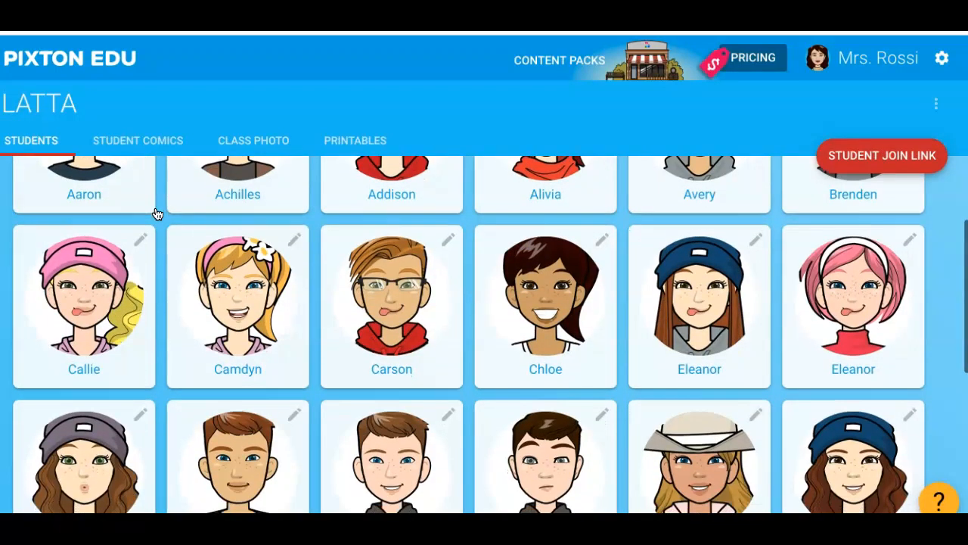
scroll(136, 217, up, 1)
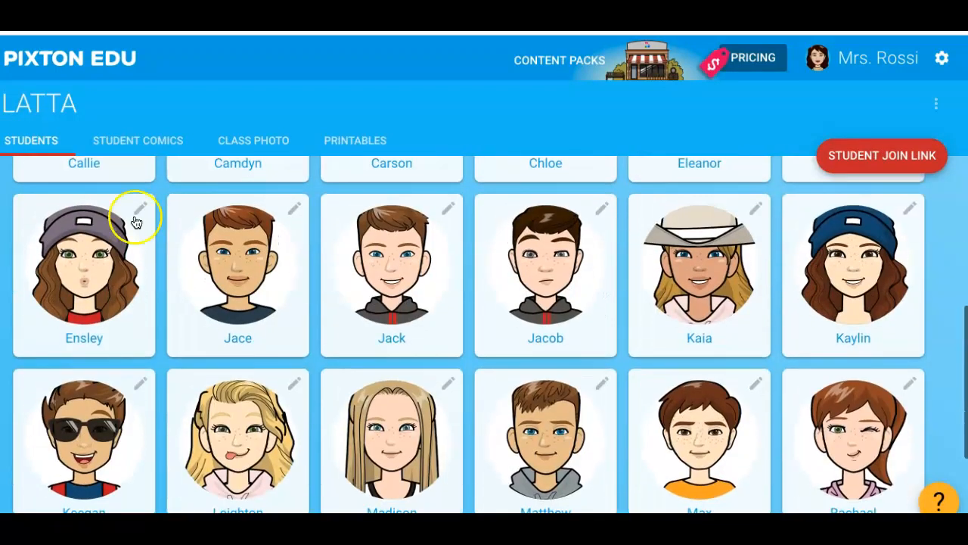
click(234, 411)
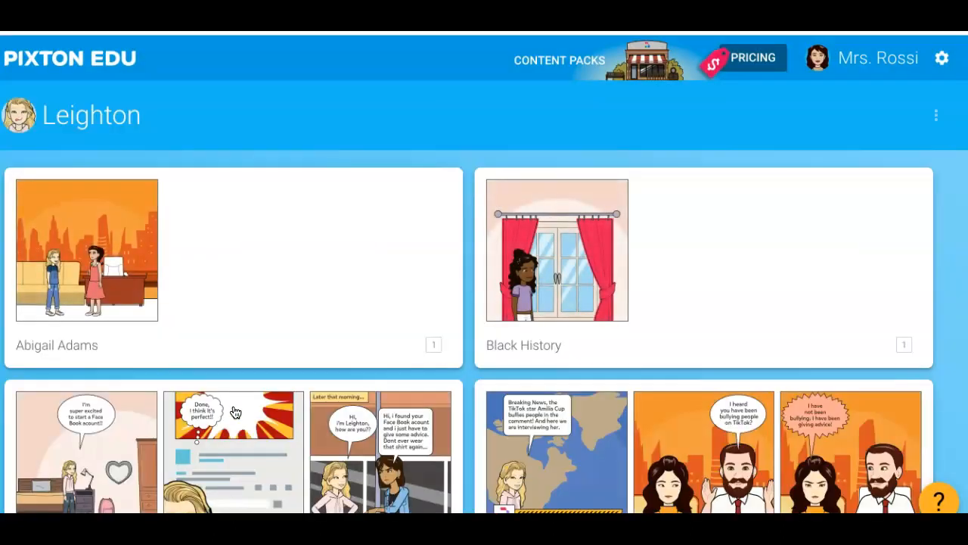
scroll(235, 412, down, 1)
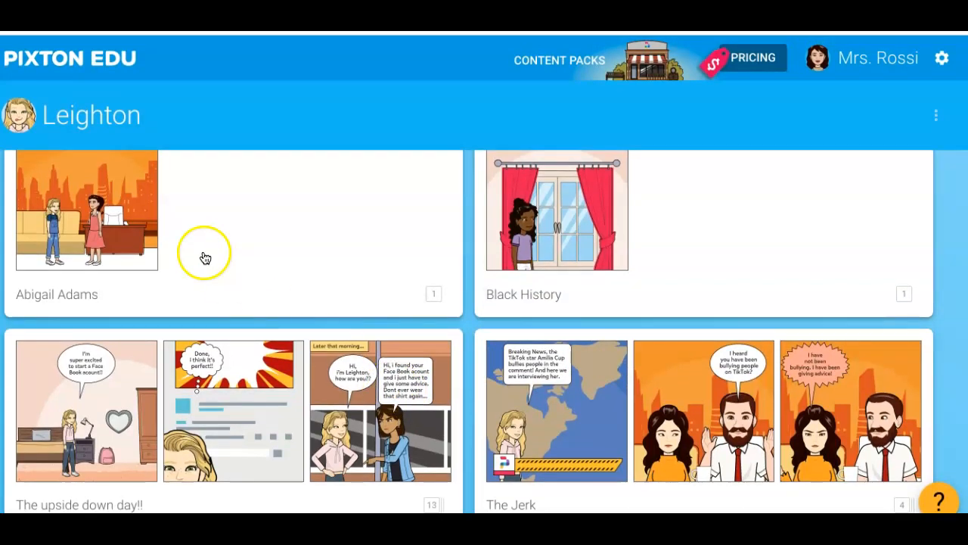
click(177, 402)
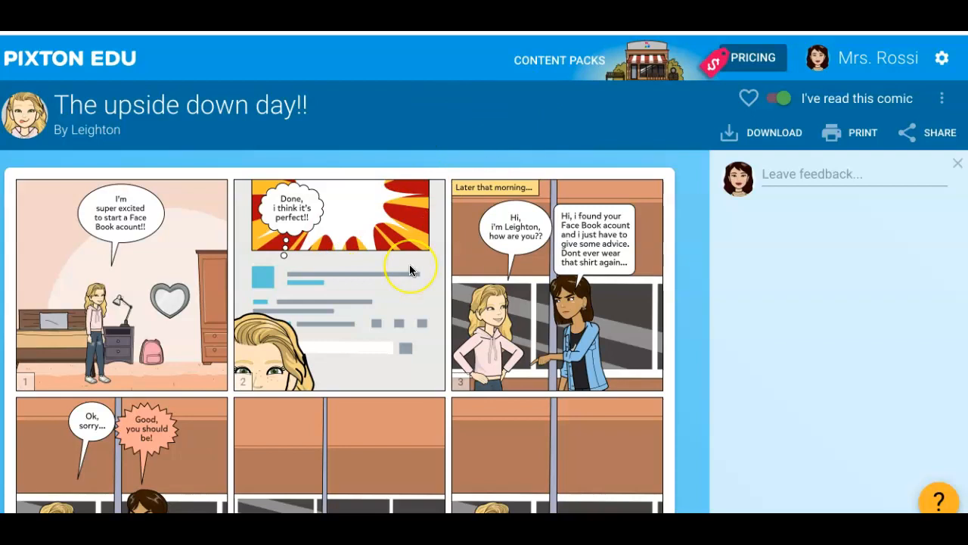
- Read through the panels of "The upside down day!!" from the opening scene to the ending, and re-examine the first rows
scroll(409, 267, down, 1)
scroll(409, 266, down, 1)
scroll(410, 267, down, 1)
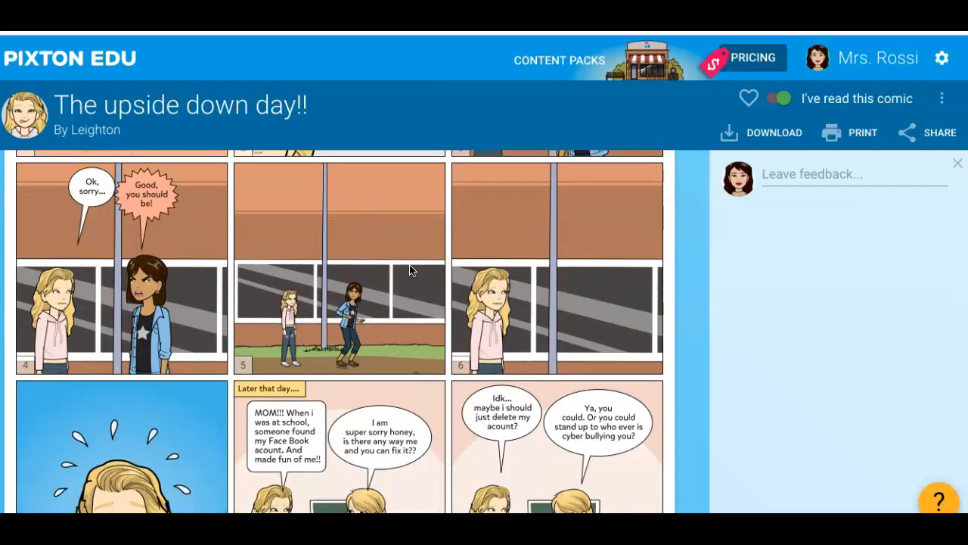
scroll(411, 271, down, 6)
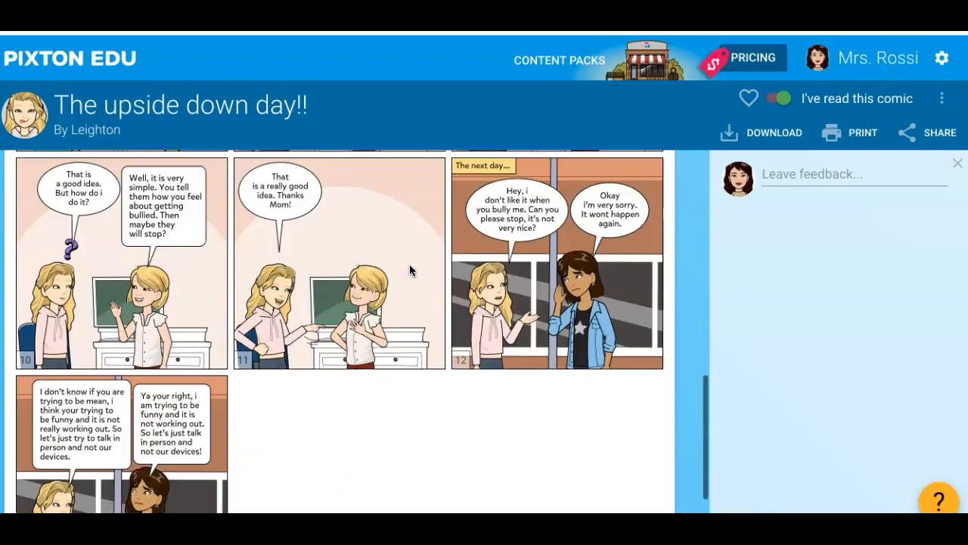
scroll(411, 234, up, 9)
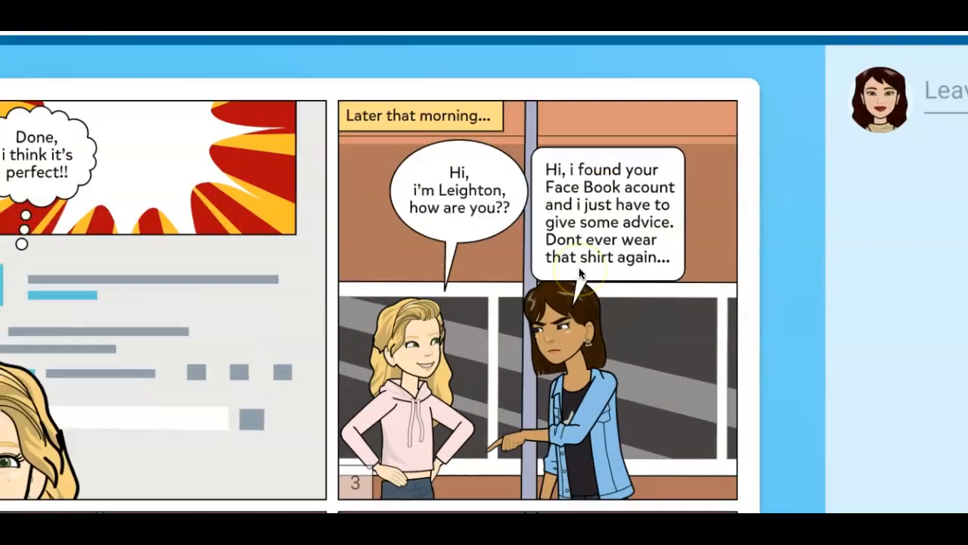
scroll(474, 222, down, 1)
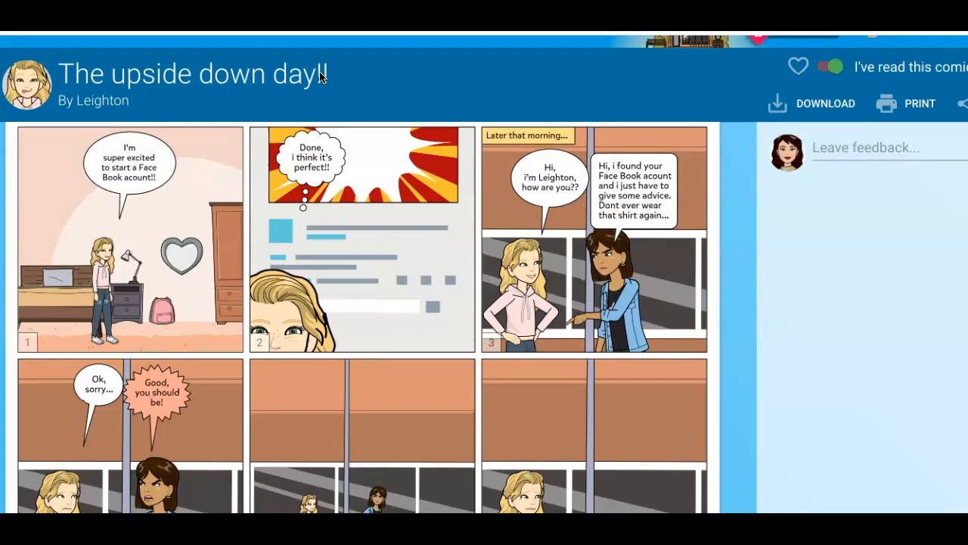
scroll(508, 208, down, 2)
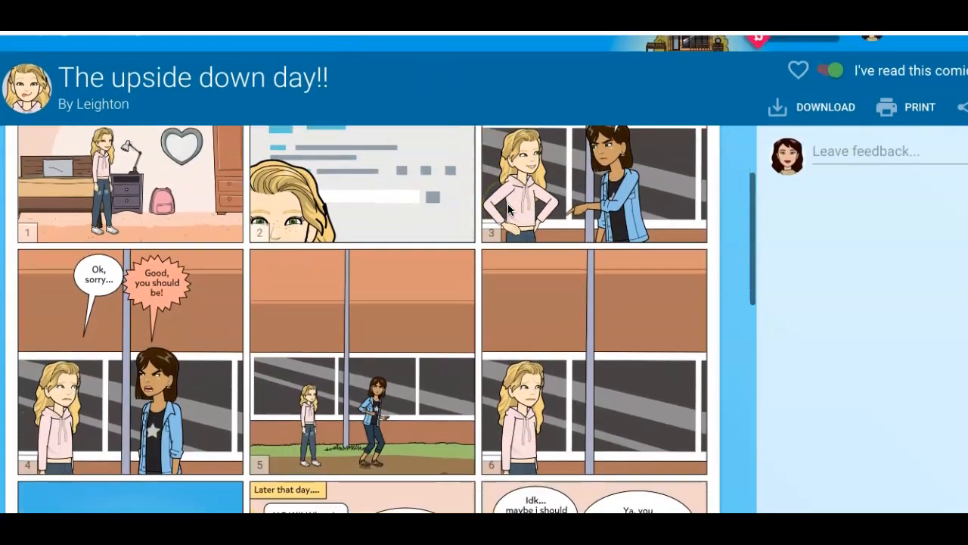
scroll(508, 209, down, 2)
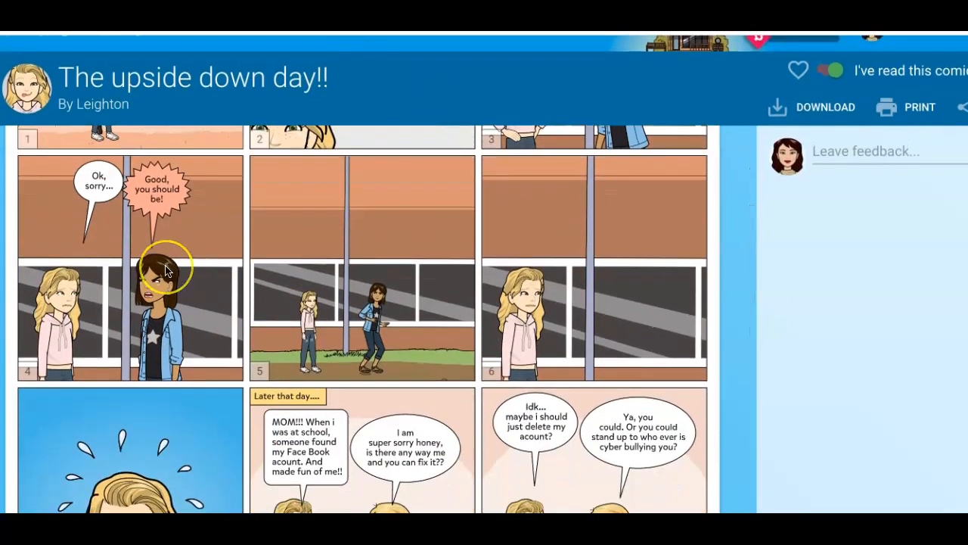
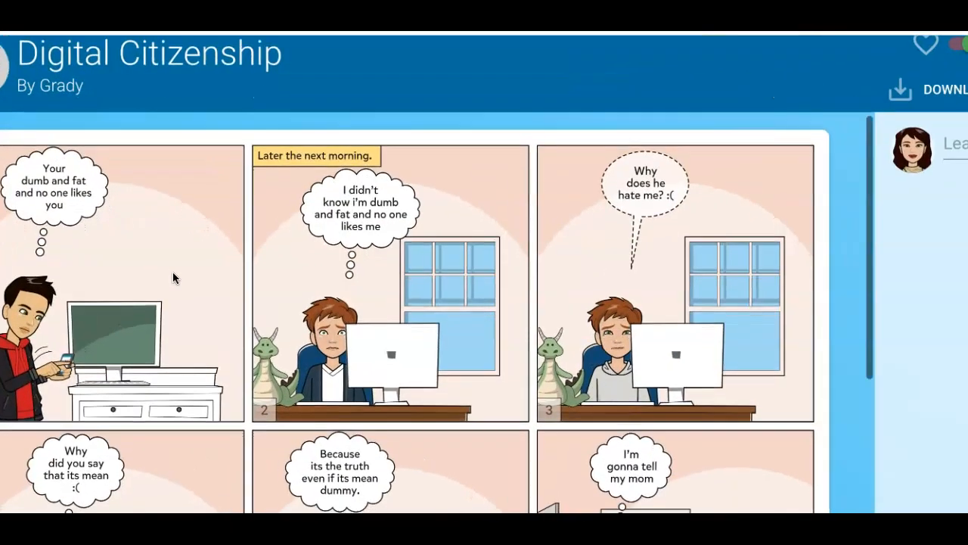
- Read through the student comic "Digital Citizenship" from its opening row to the scene in the bully's room
click(173, 237)
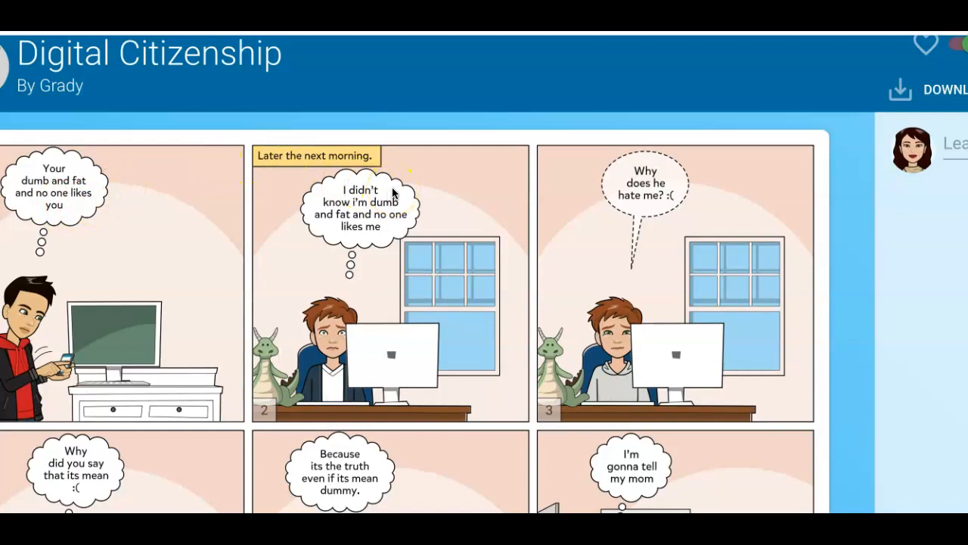
scroll(475, 281, down, 3)
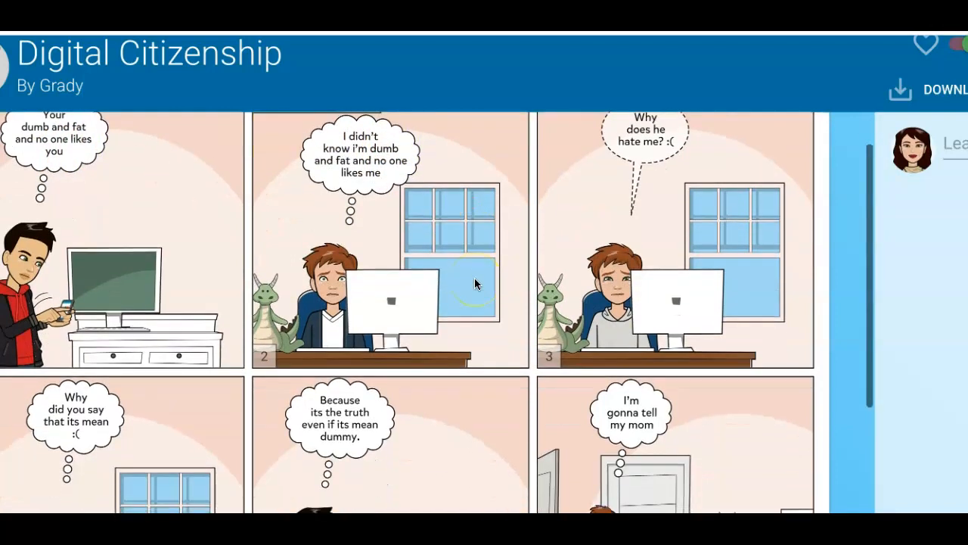
scroll(475, 283, down, 2)
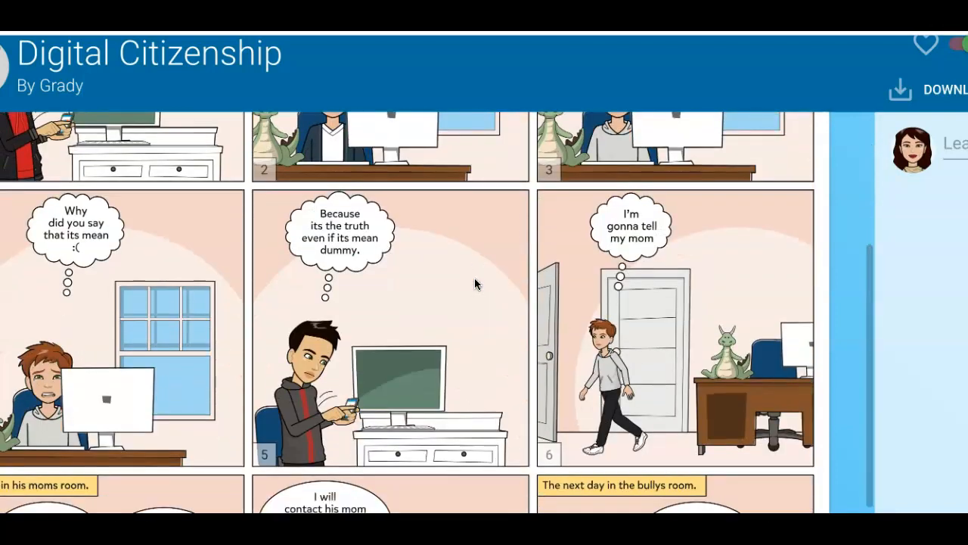
scroll(476, 283, down, 4)
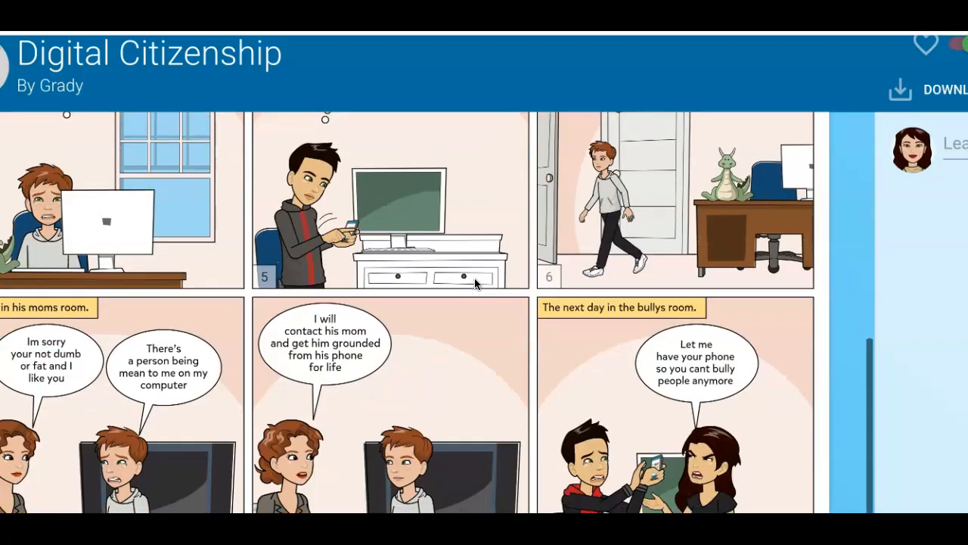
scroll(474, 277, down, 1)
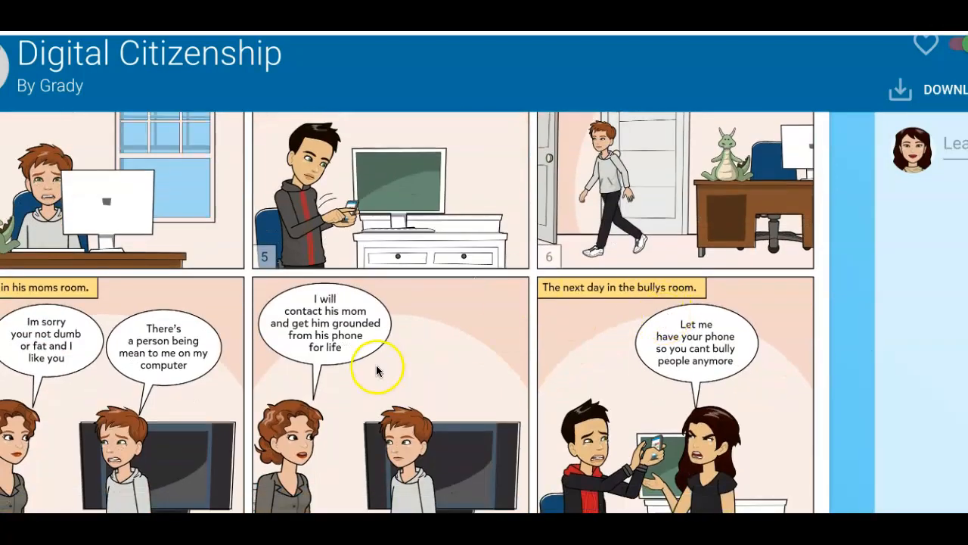
scroll(376, 365, down, 2)
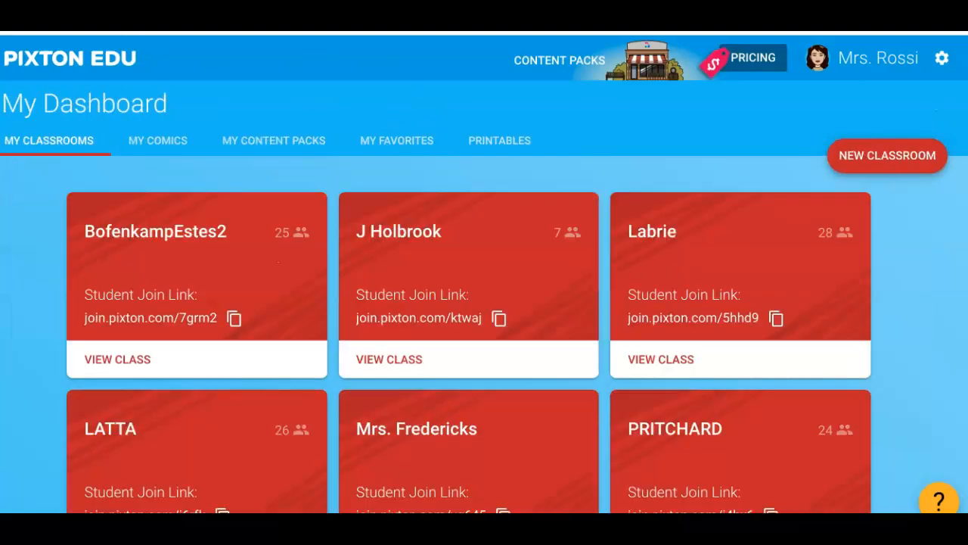
- Return to the dashboard and open the catalogue of content packs
click(101, 67)
click(92, 62)
click(563, 63)
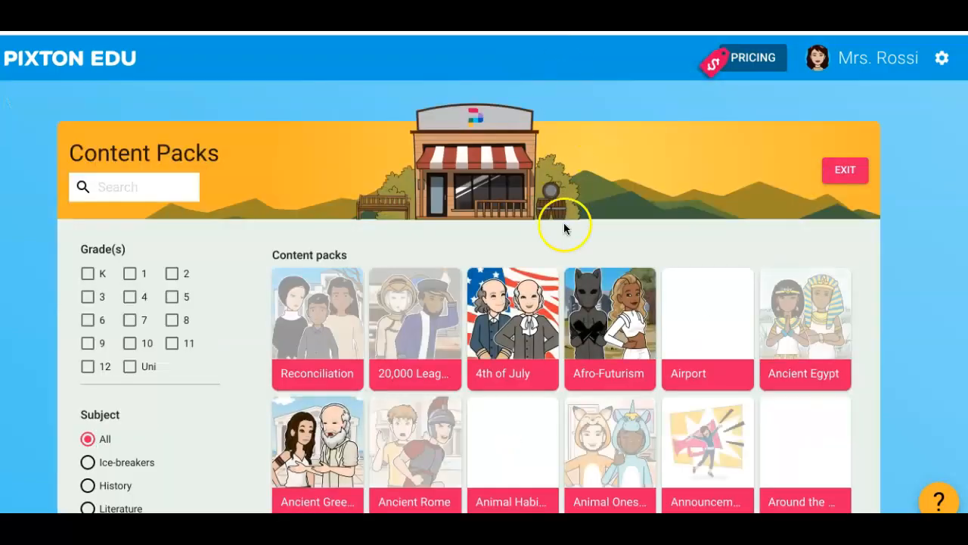
- Look through the content packs from Reconciliation to the Professions and Rock Cycle row, and exit the catalogue from its beginning
scroll(563, 220, down, 3)
scroll(564, 223, down, 5)
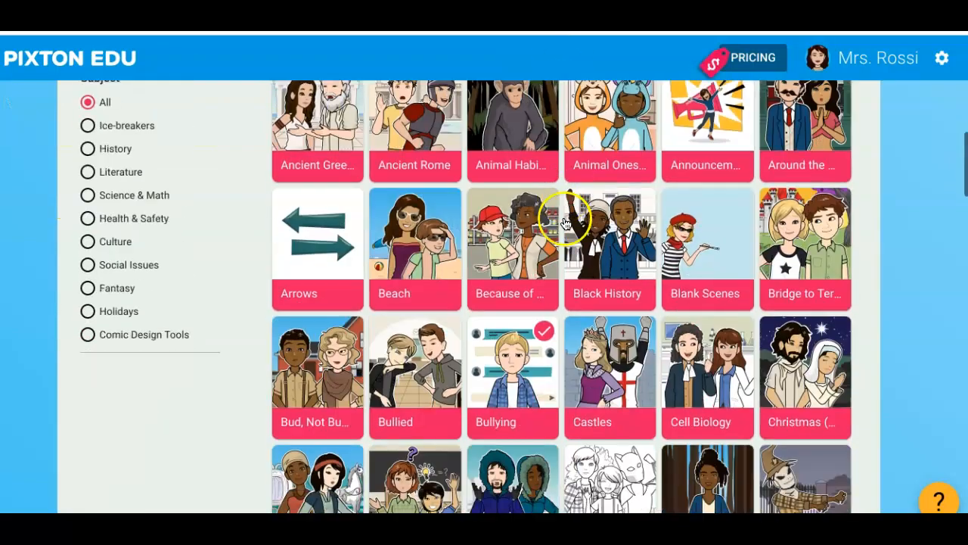
scroll(566, 216, down, 3)
scroll(566, 216, down, 5)
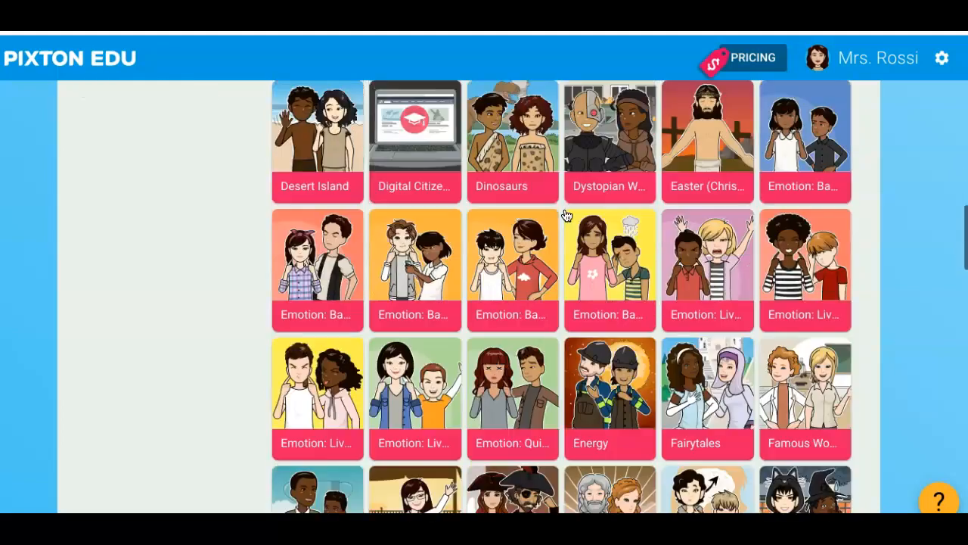
scroll(566, 215, down, 2)
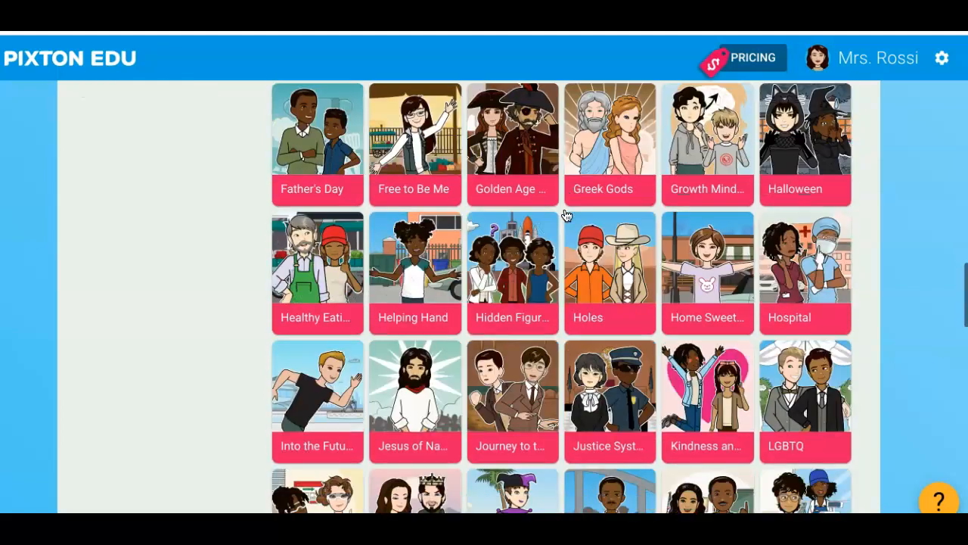
scroll(566, 215, down, 3)
scroll(565, 216, down, 2)
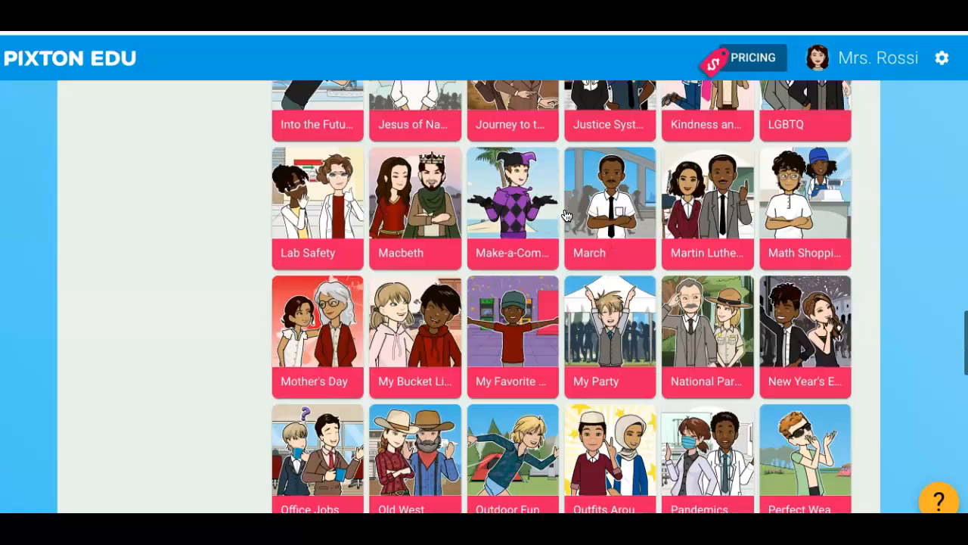
scroll(565, 216, down, 2)
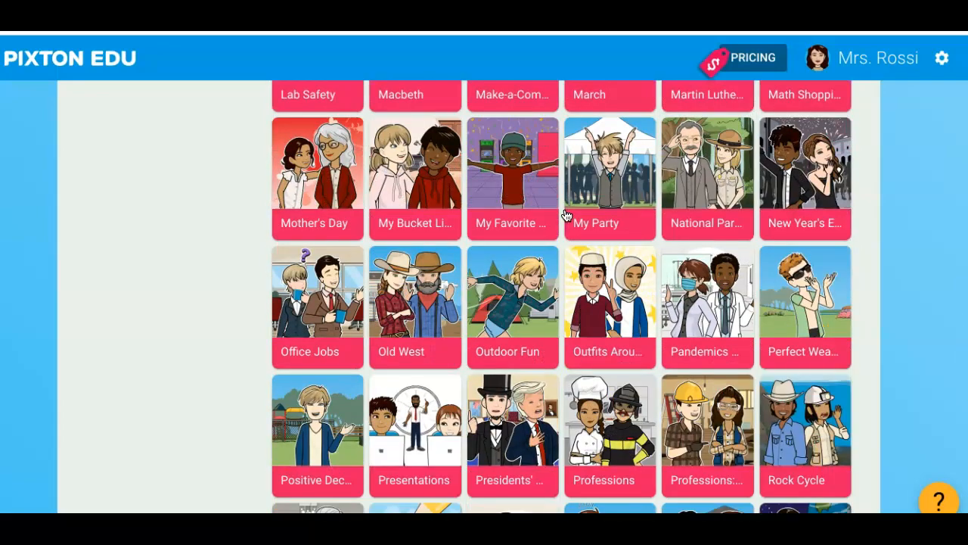
scroll(566, 215, up, 15)
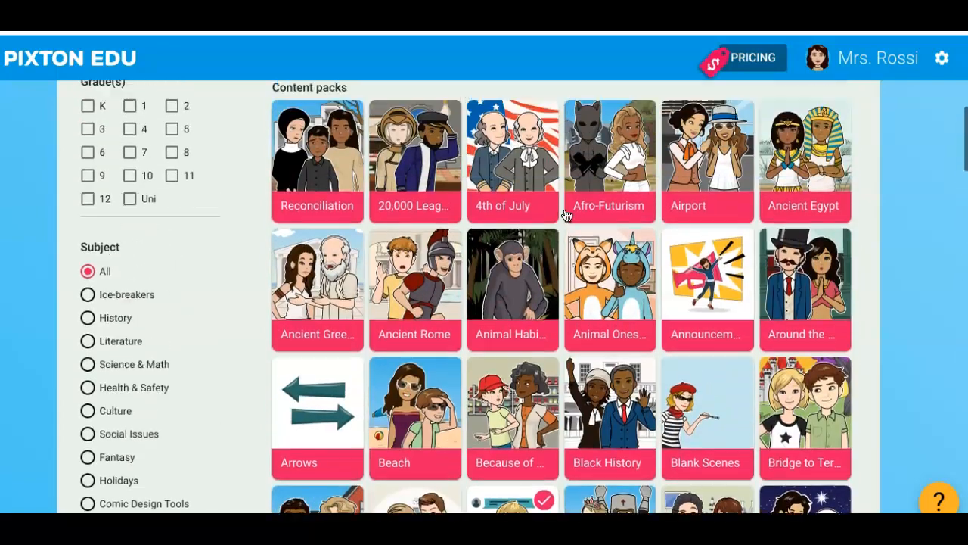
scroll(566, 215, up, 2)
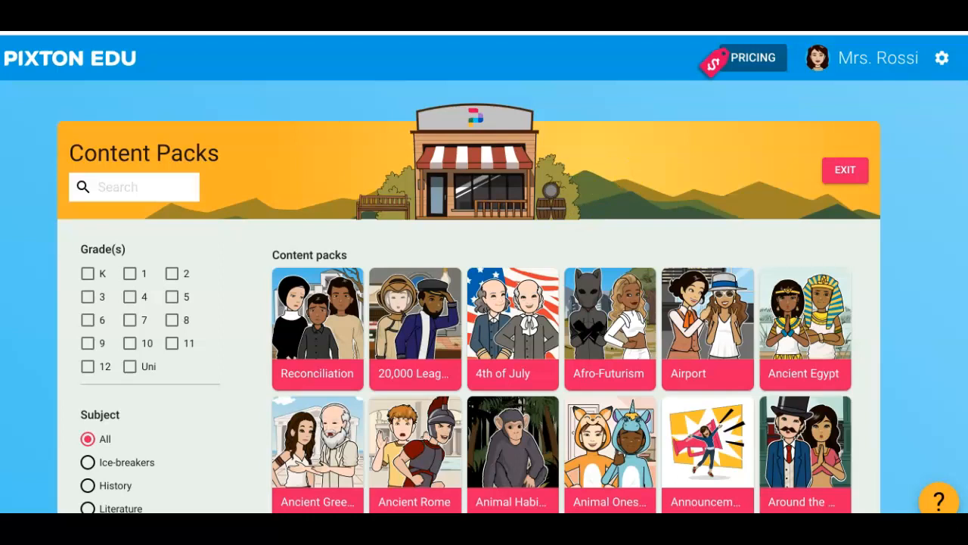
click(846, 168)
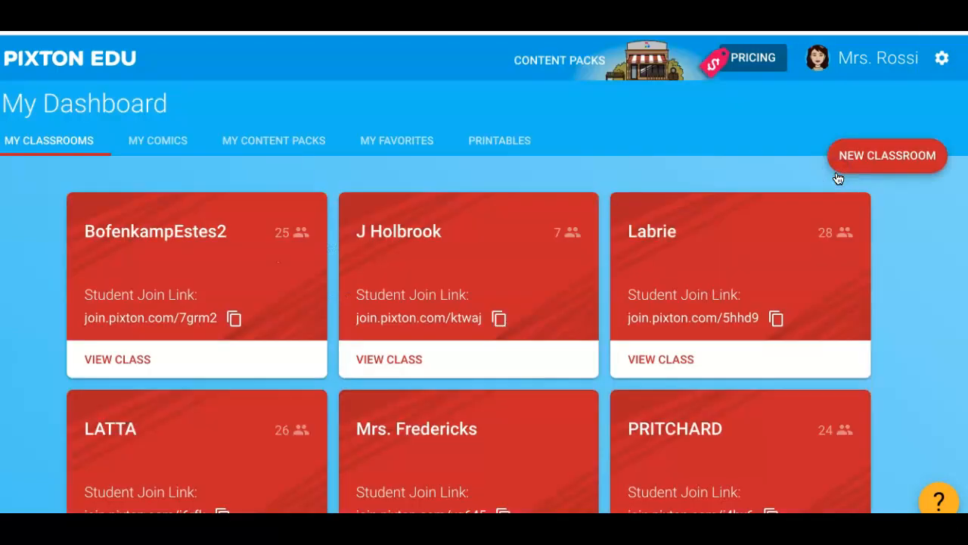
- Create a new comic among the teacher's own comics, titled "screencasting: why so hard"
scroll(460, 243, down, 1)
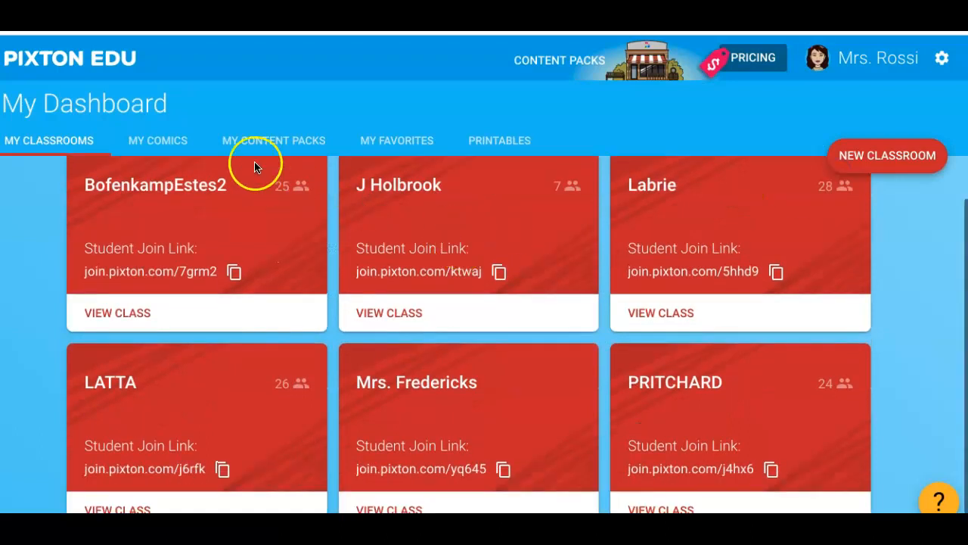
click(159, 140)
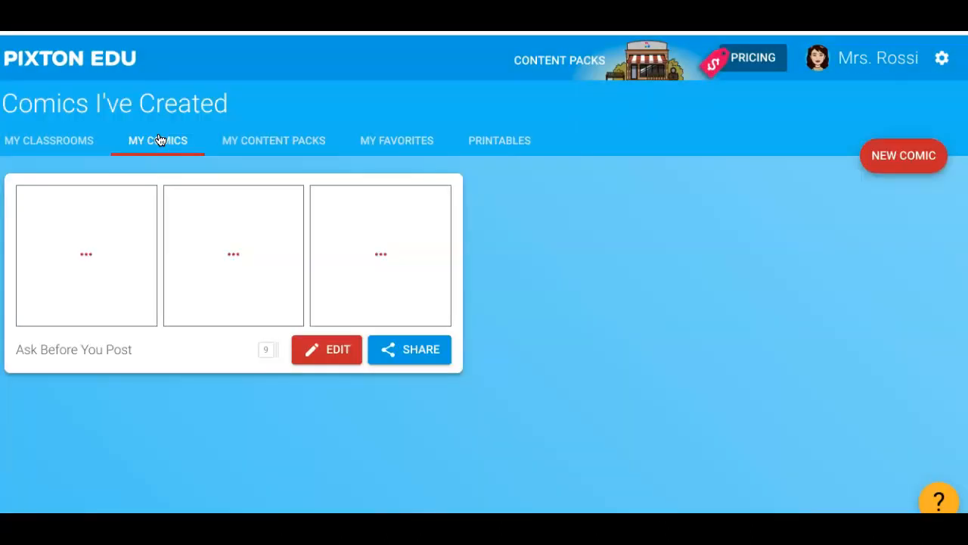
click(917, 145)
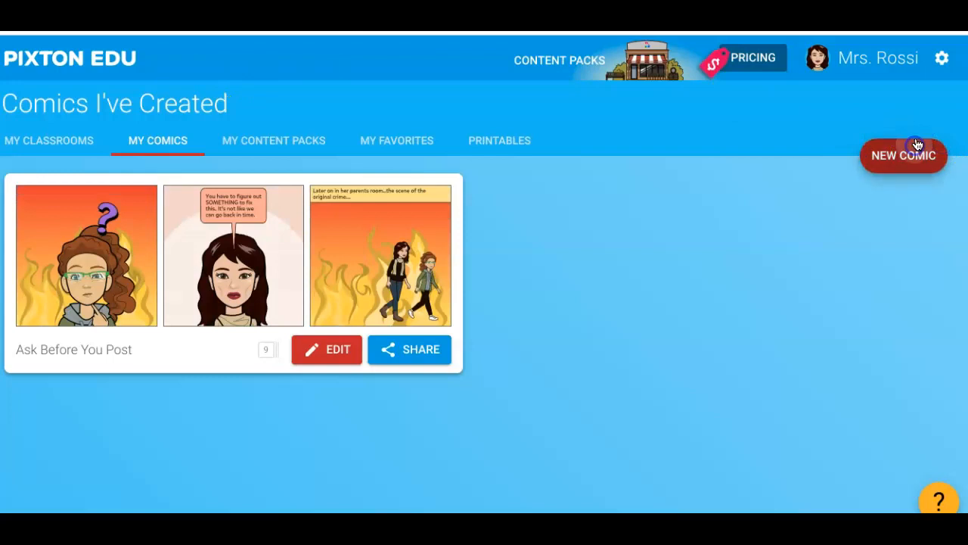
click(552, 255)
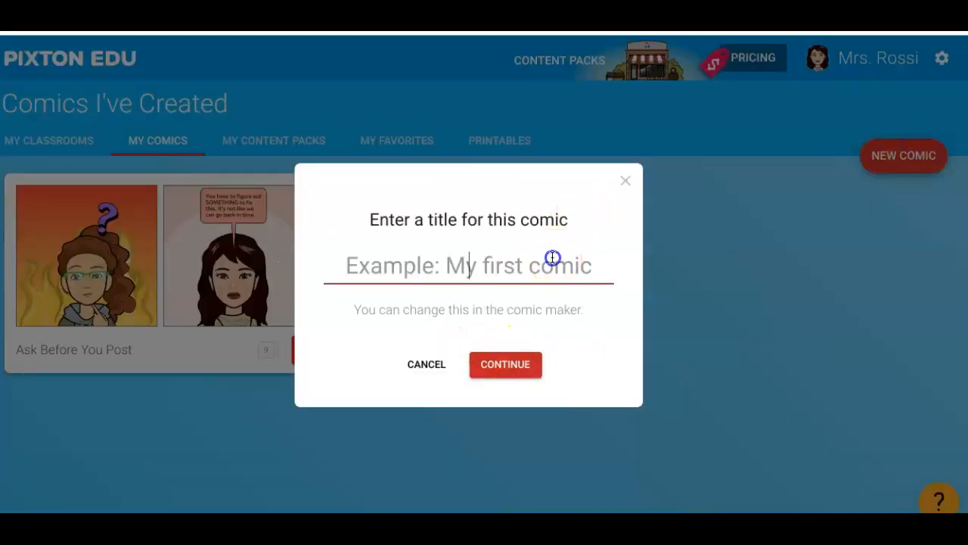
text(scree)
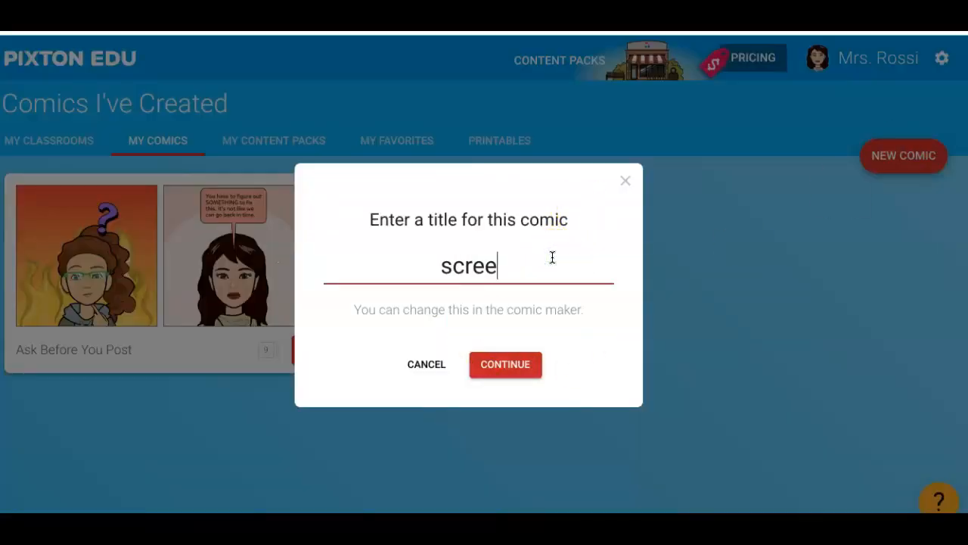
text(ncasting:)
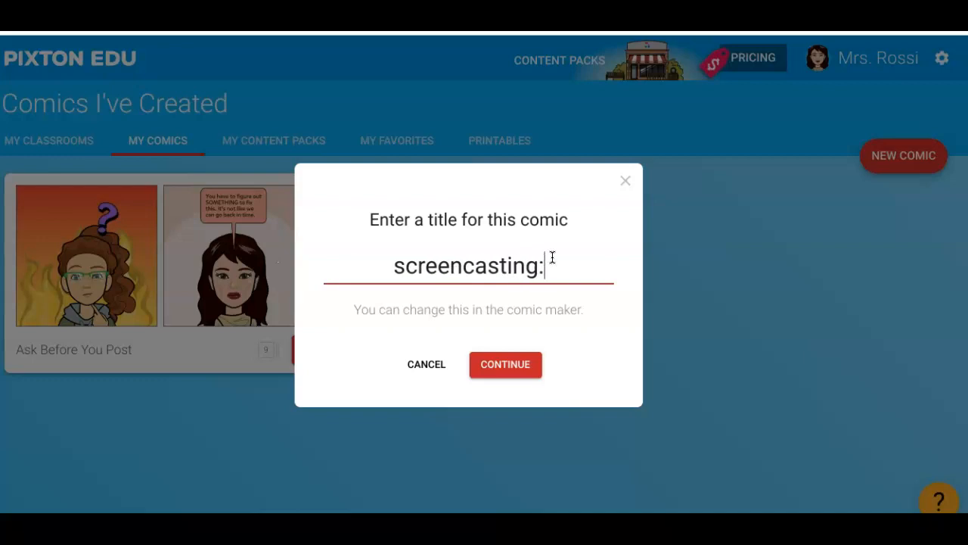
text( why so hard)
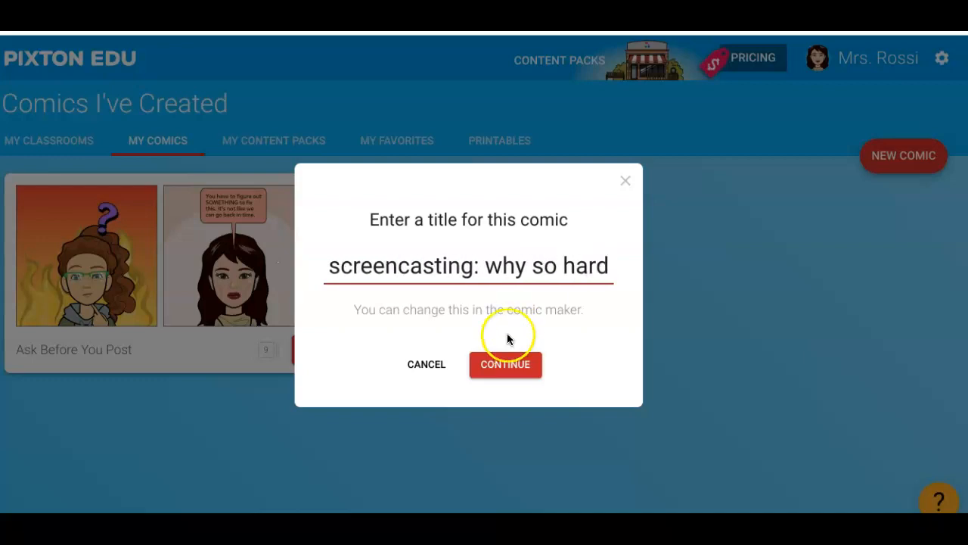
click(506, 373)
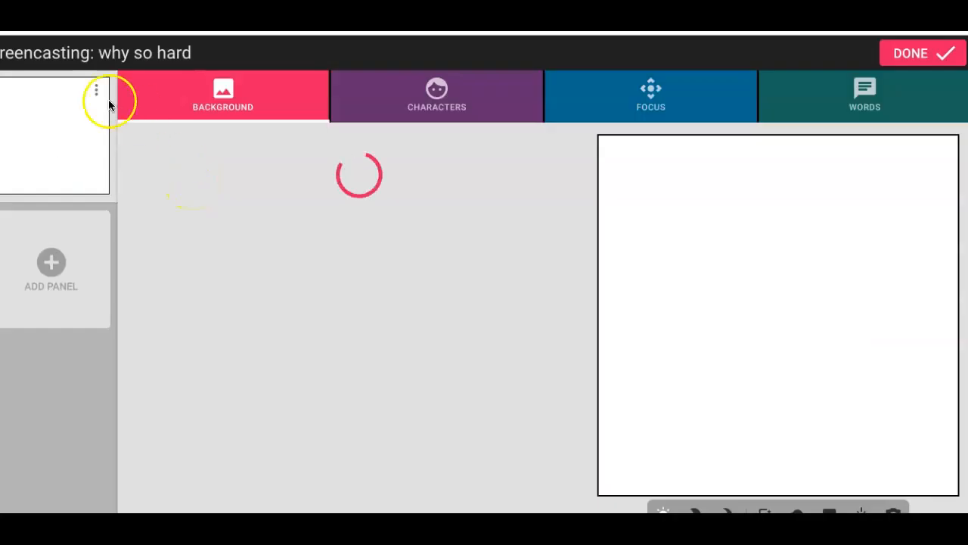
- Set the first panel's background to the room with the computer desk, blue chair and red beanbag
scroll(234, 253, down, 1)
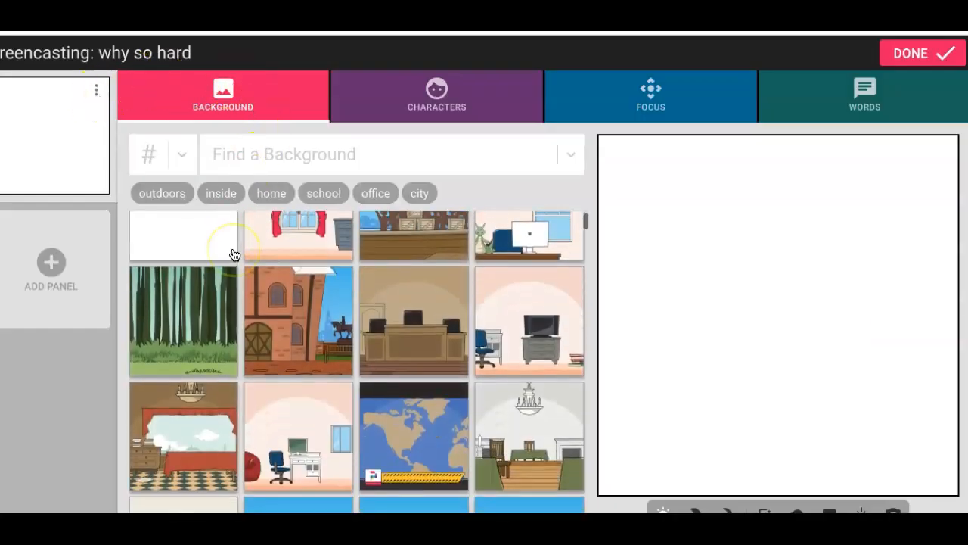
scroll(234, 253, down, 2)
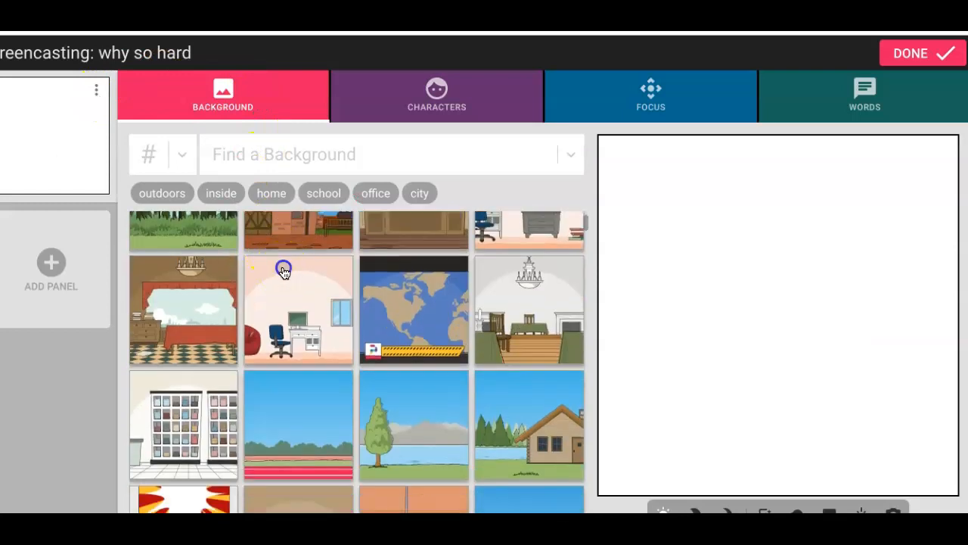
click(283, 273)
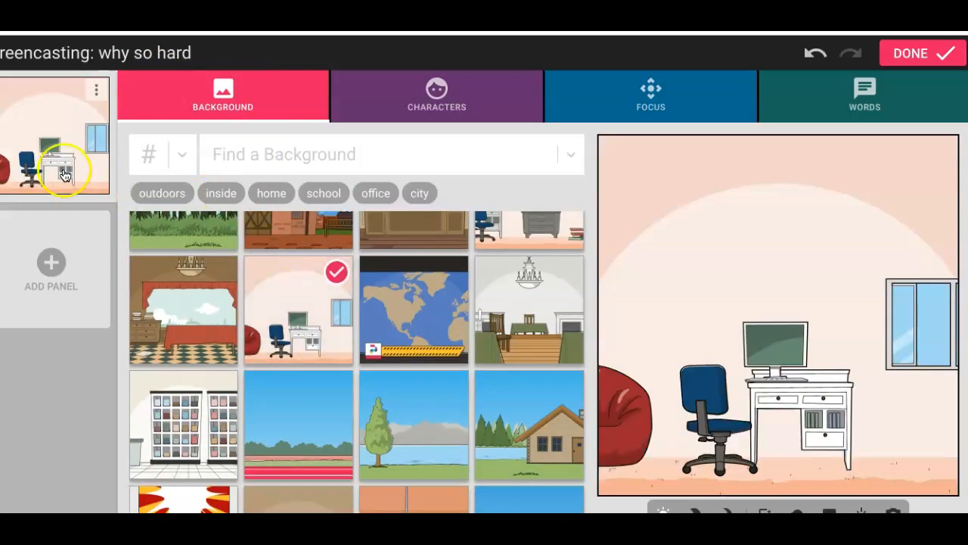
- Add caption "I can't understand why I can be so good at talking to actual people but I freeze and spaz out when I am creating a screencast?!"
click(858, 93)
click(185, 275)
text(I can')
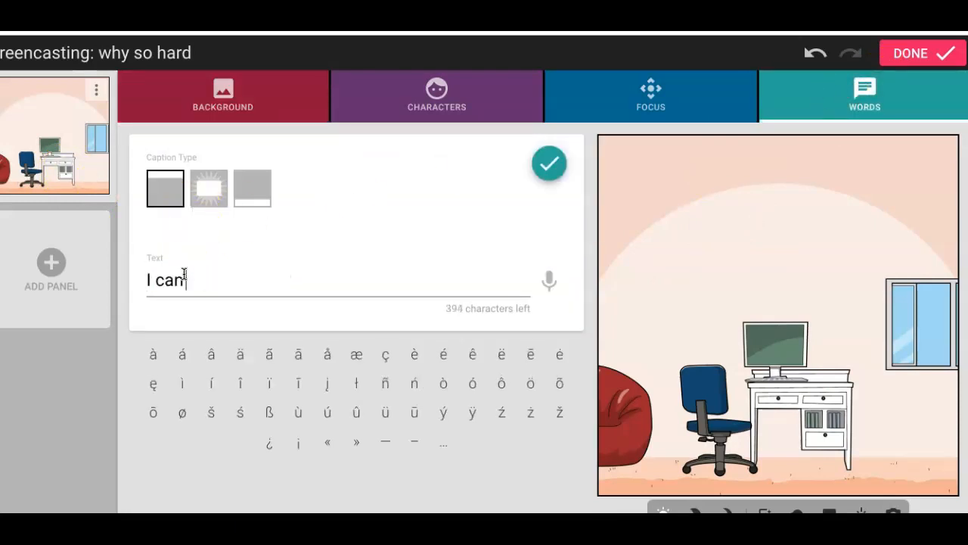
text(t understand why I can be so good at t)
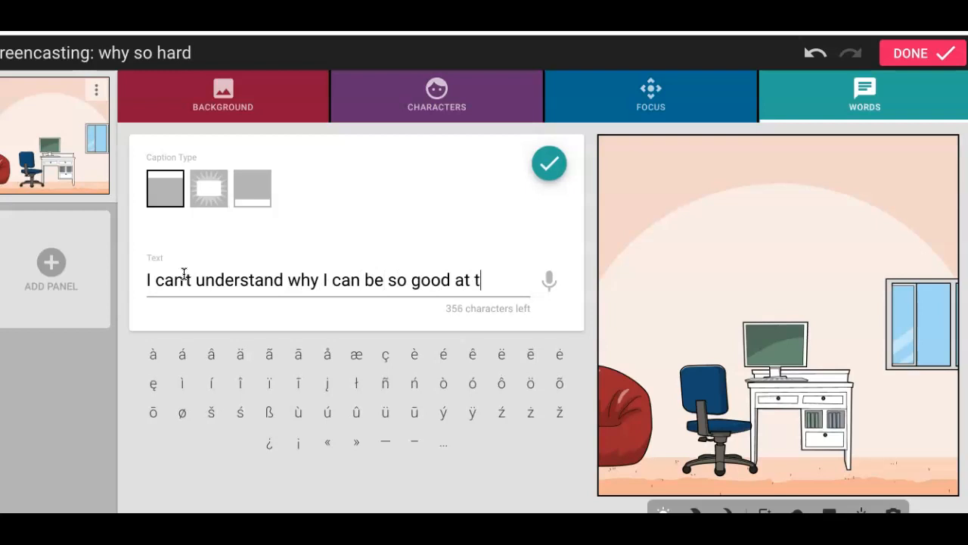
text(alking to actual people)
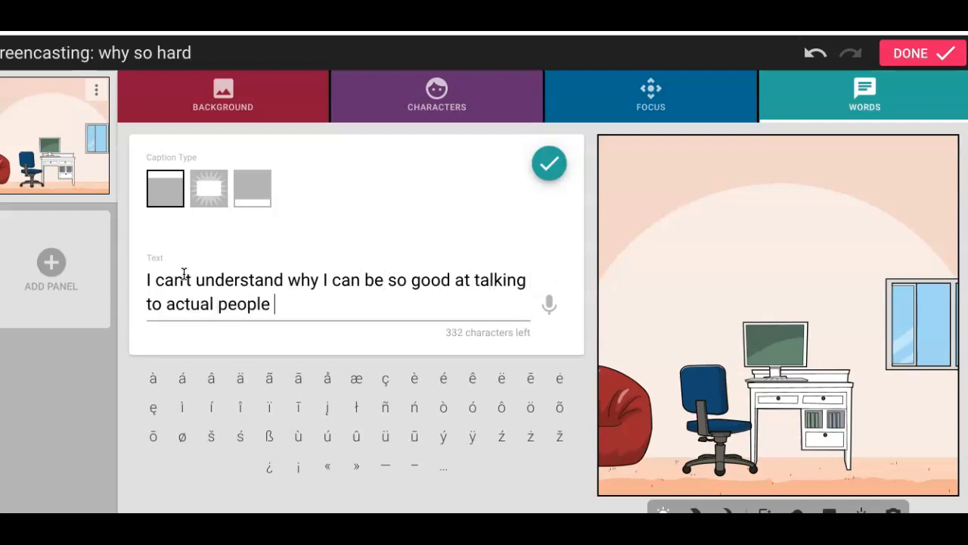
text(but I freeze and spa)
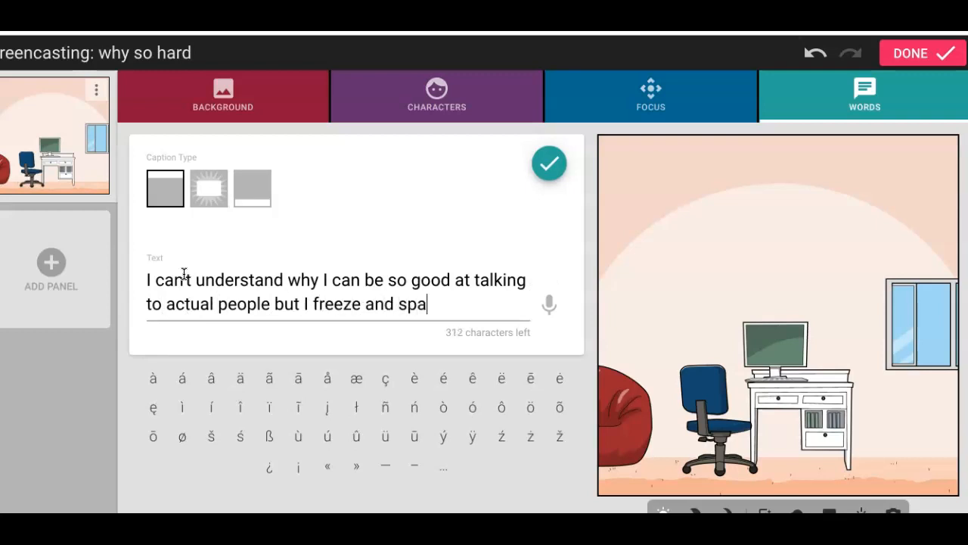
text(n I am creating a screenca)
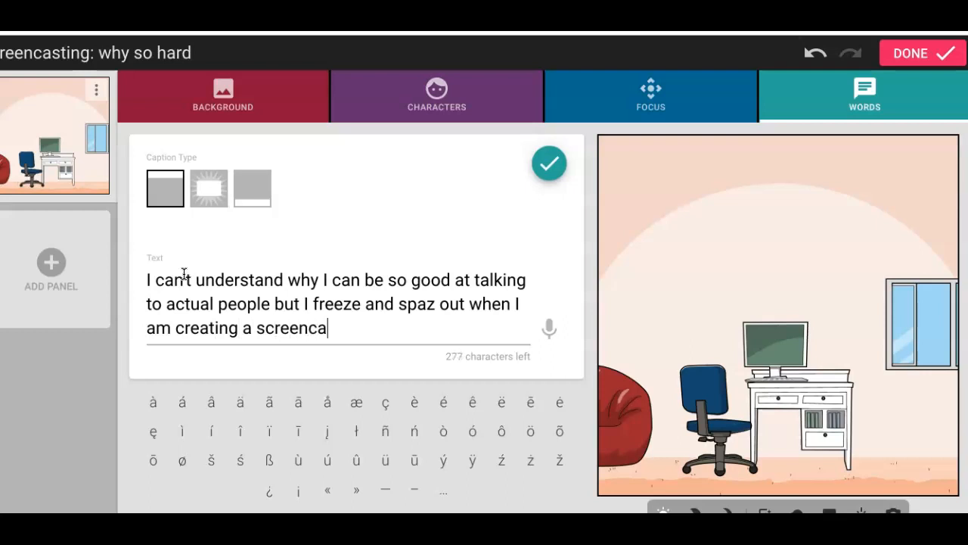
text(?!)
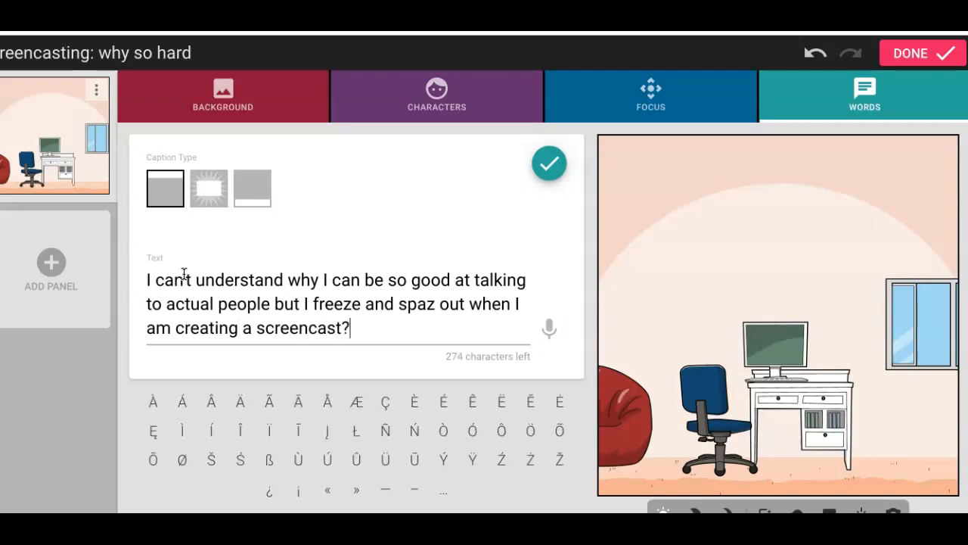
click(202, 266)
click(539, 164)
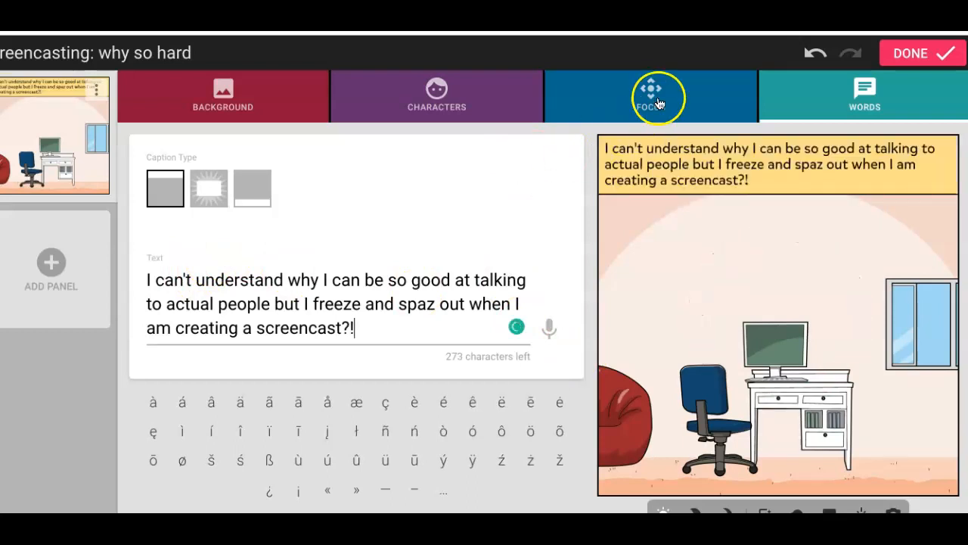
- Try the caption layouts and set the first panel's caption to the centred box on the yellow burst
click(651, 176)
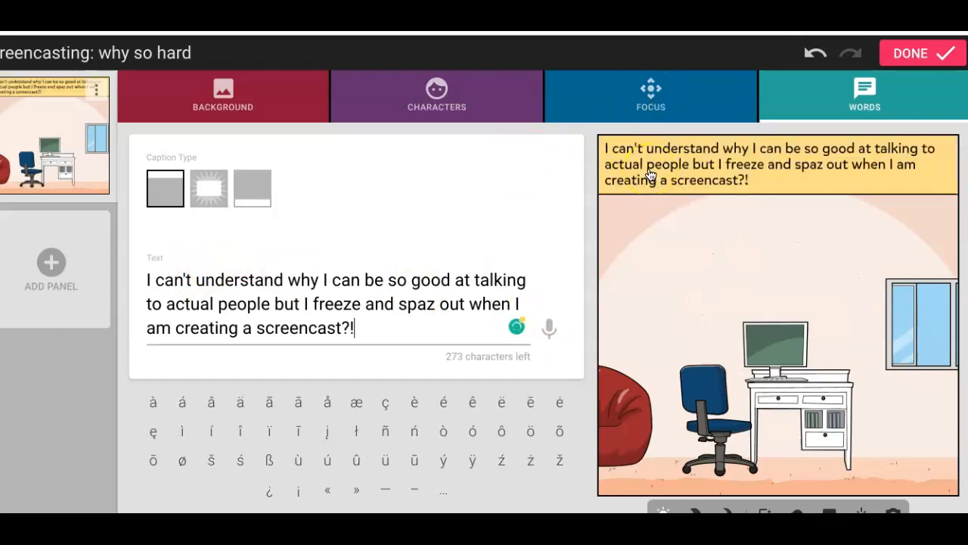
click(212, 190)
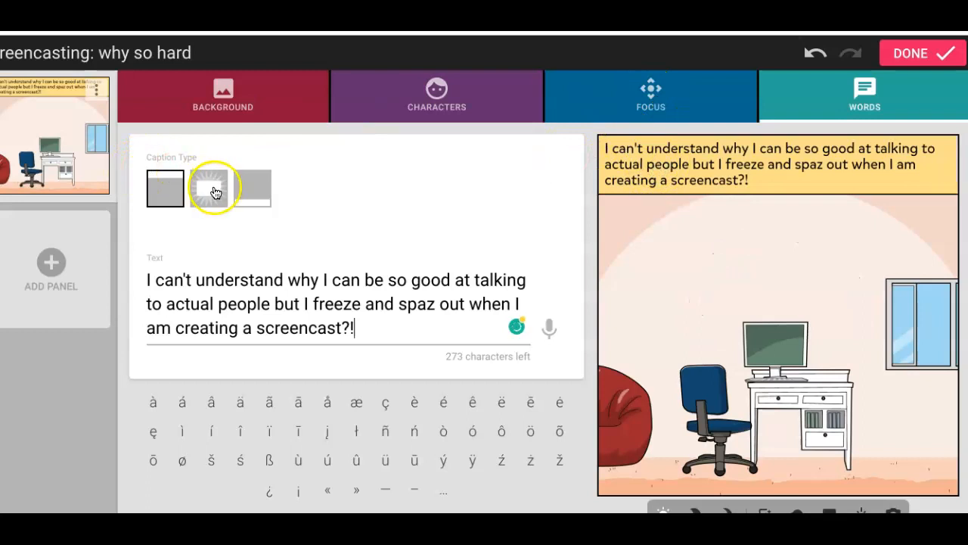
click(210, 186)
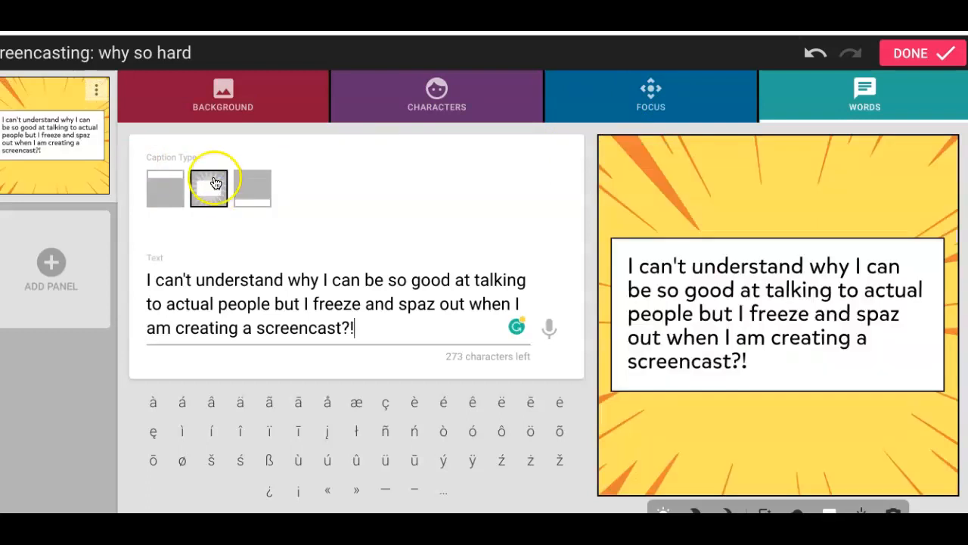
click(253, 198)
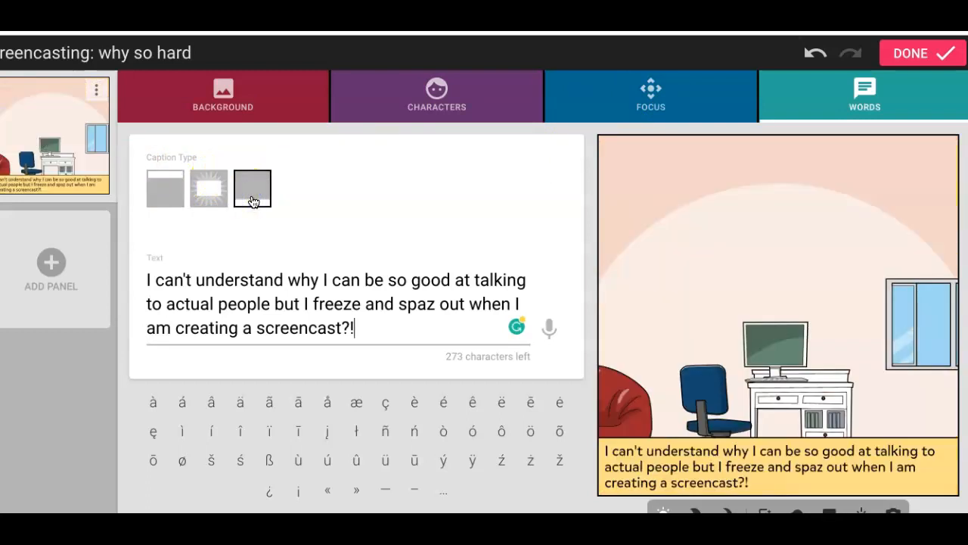
click(213, 189)
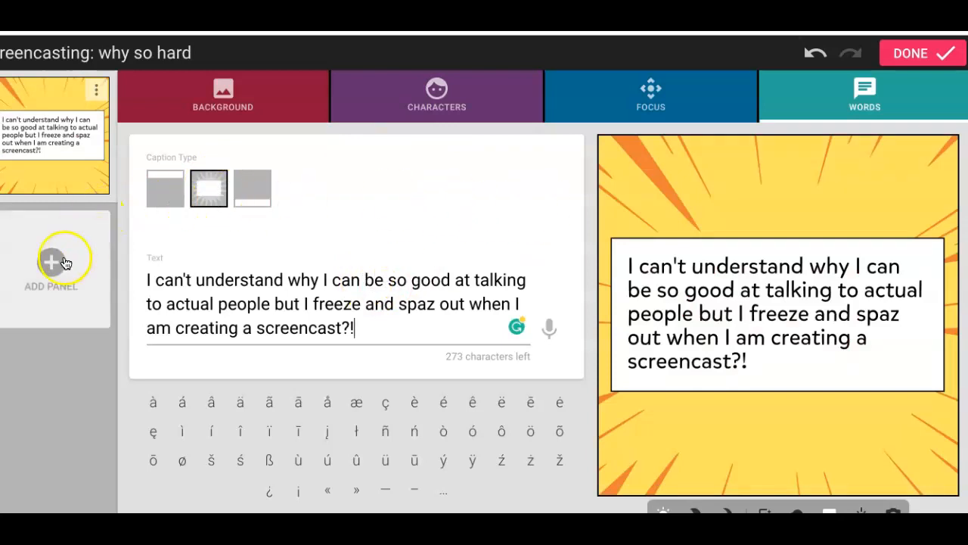
- Add a second panel with the computer desk and dragon background, and place the dark-haired woman in the orange turtleneck in it
click(65, 263)
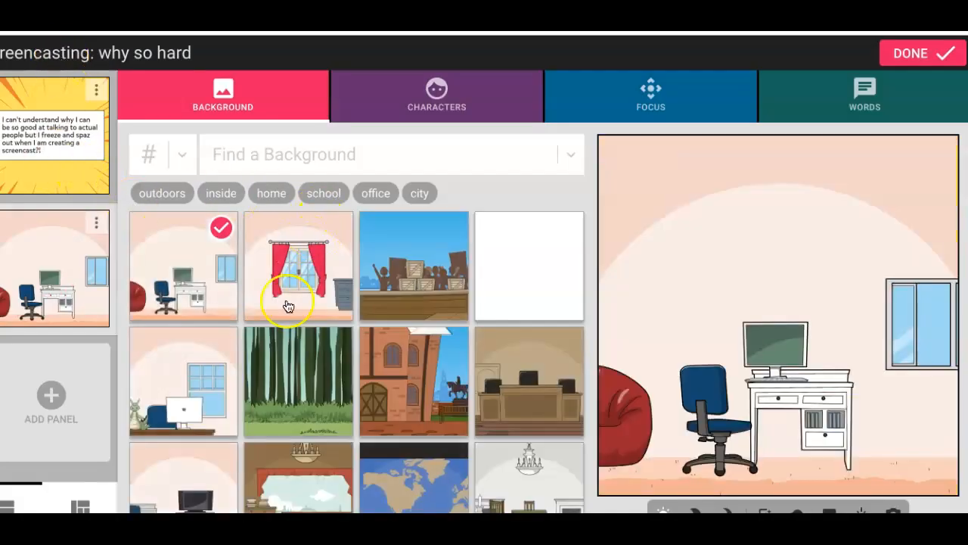
click(197, 376)
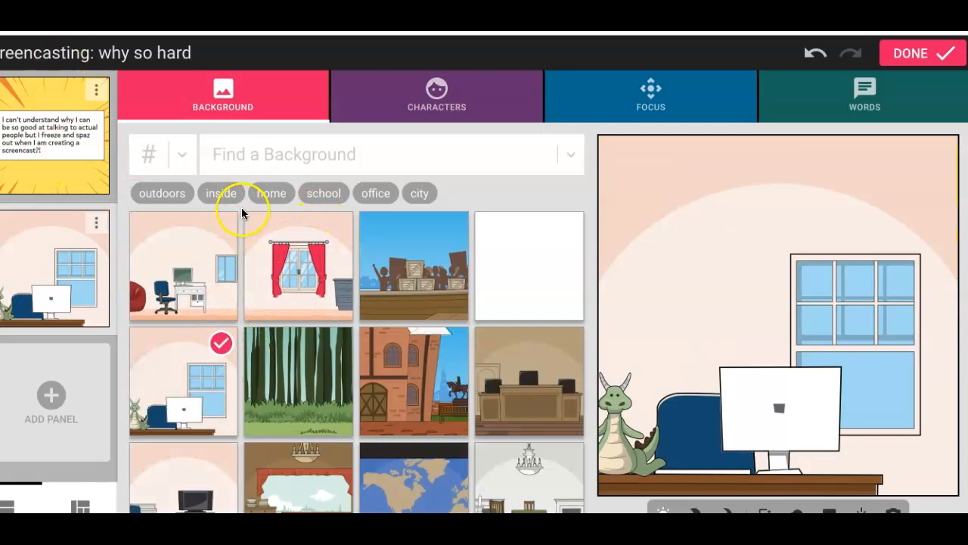
click(433, 92)
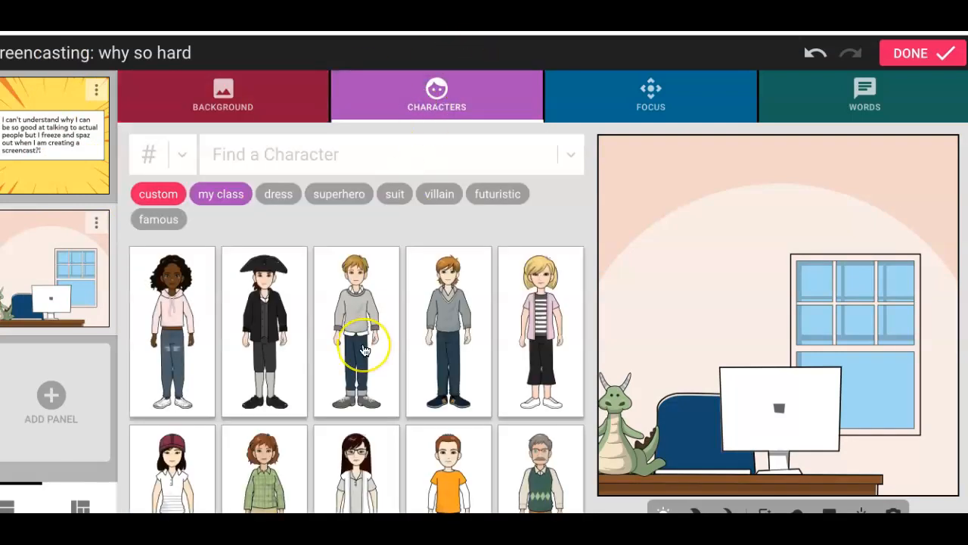
scroll(364, 348, down, 4)
scroll(363, 346, up, 1)
click(510, 439)
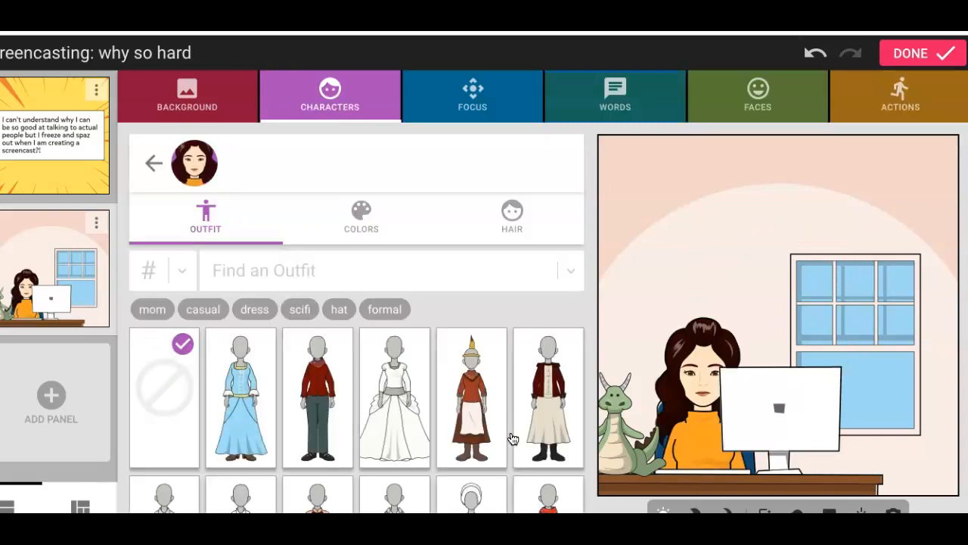
- Check the first panel's options and open its caption text for editing
click(90, 91)
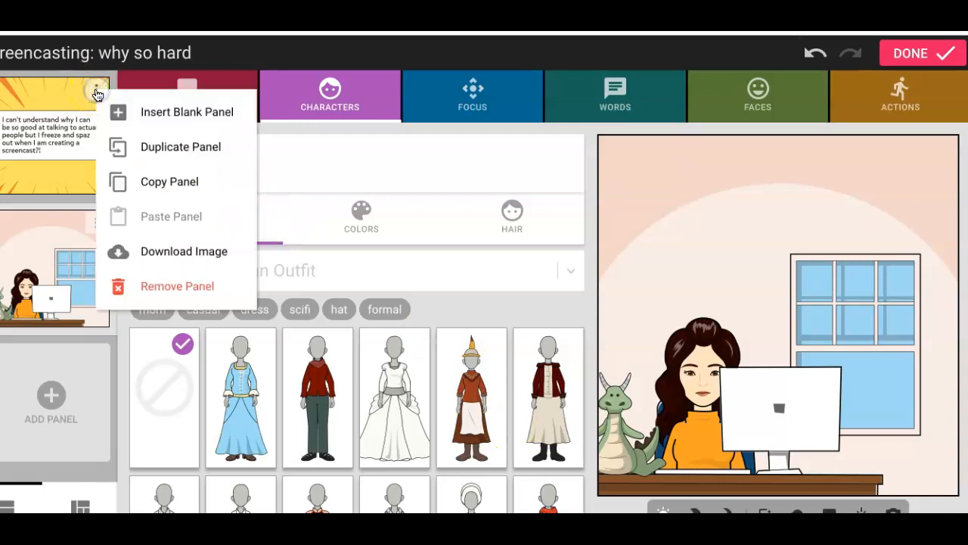
click(61, 134)
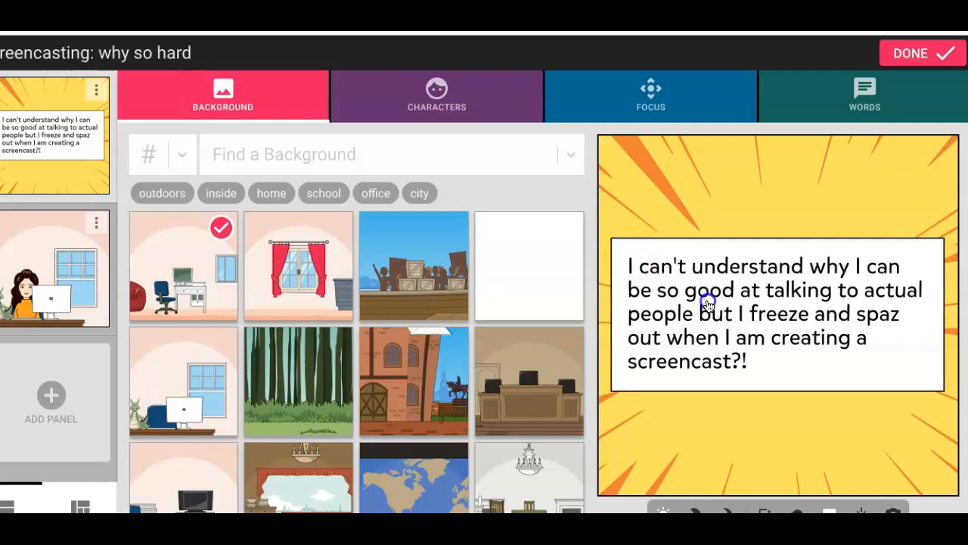
click(749, 362)
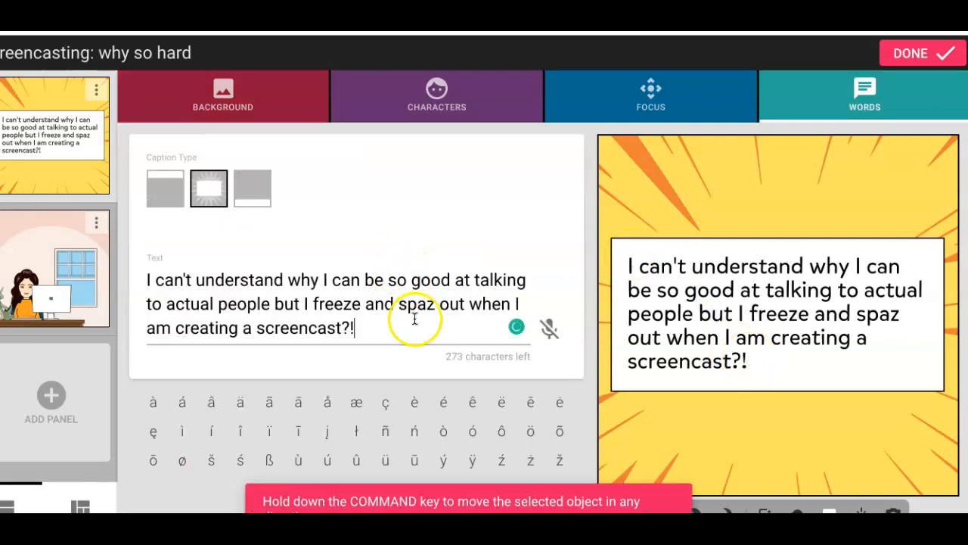
click(148, 280)
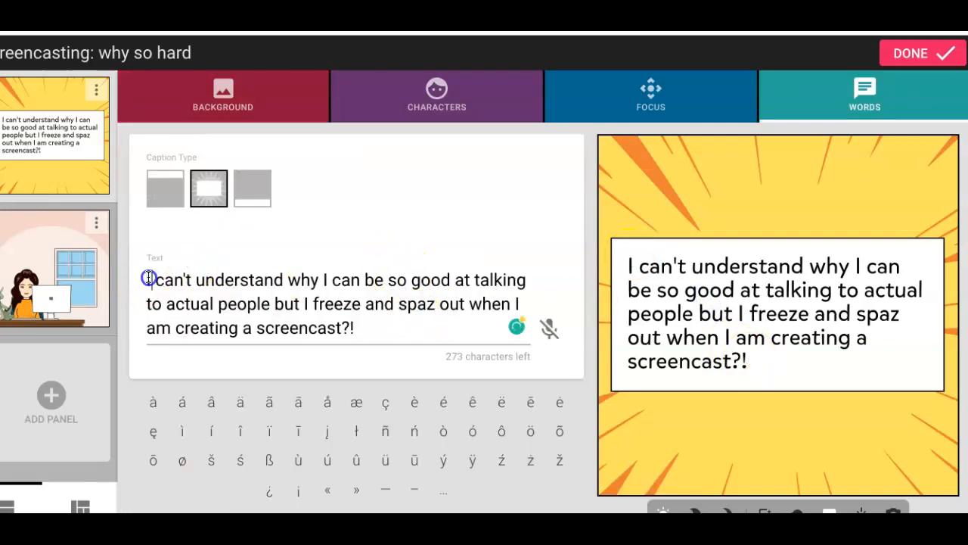
click(143, 281)
- Give the woman in the second panel the speech bubble "Hey! Why is it so hard to create a screencast?!"
click(42, 231)
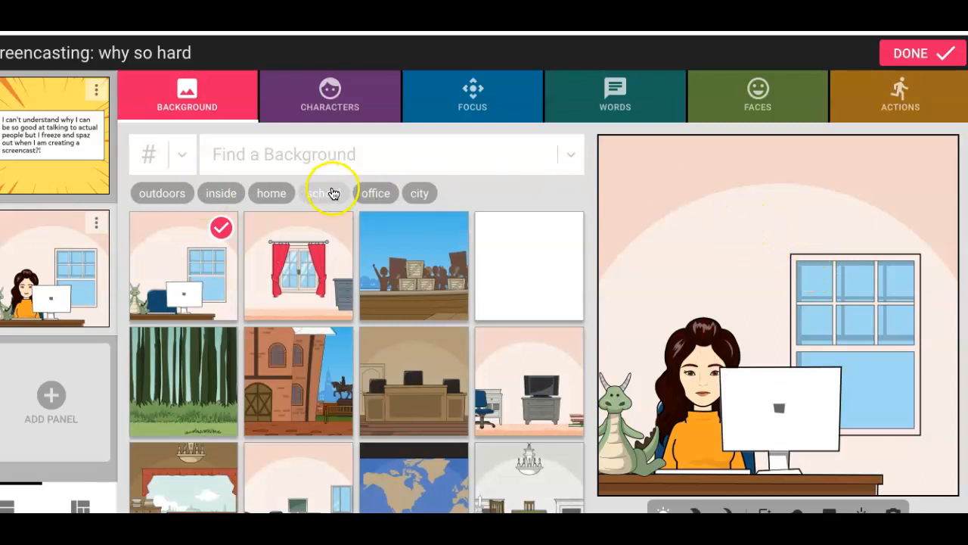
click(611, 88)
click(478, 197)
click(260, 300)
text(Hey! Why is it so hard to create a s)
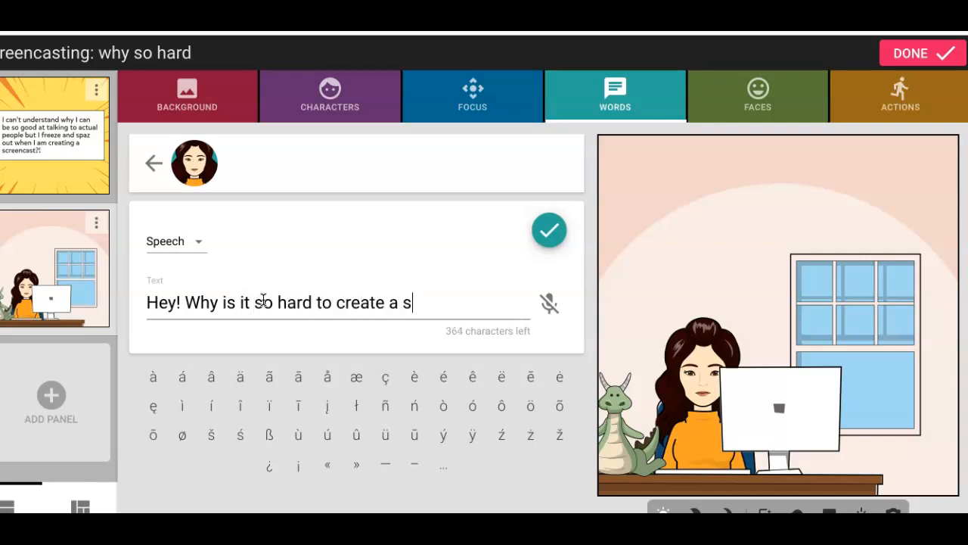
text(t?!)
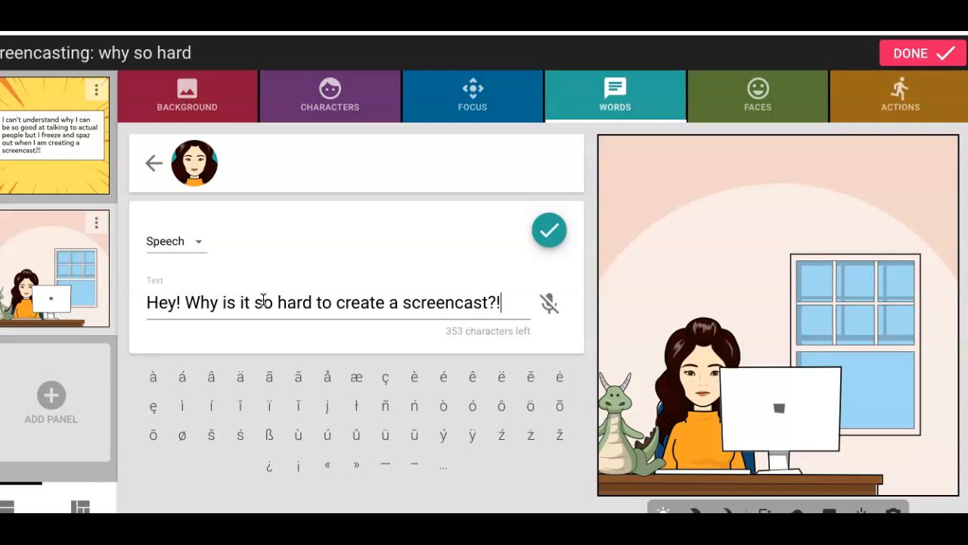
key(Return)
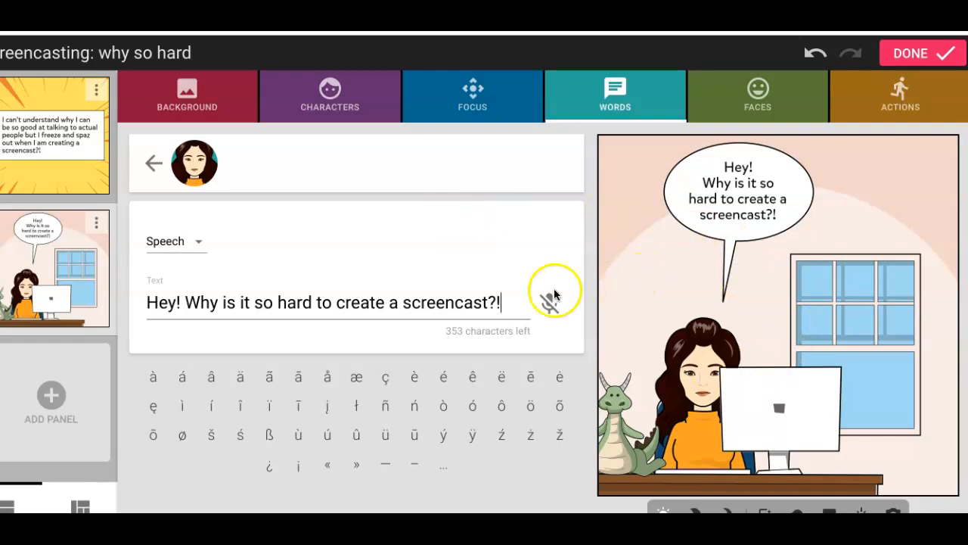
- Add a third panel and set its background to the room with the television on a grey dresser and the blue chair
click(68, 401)
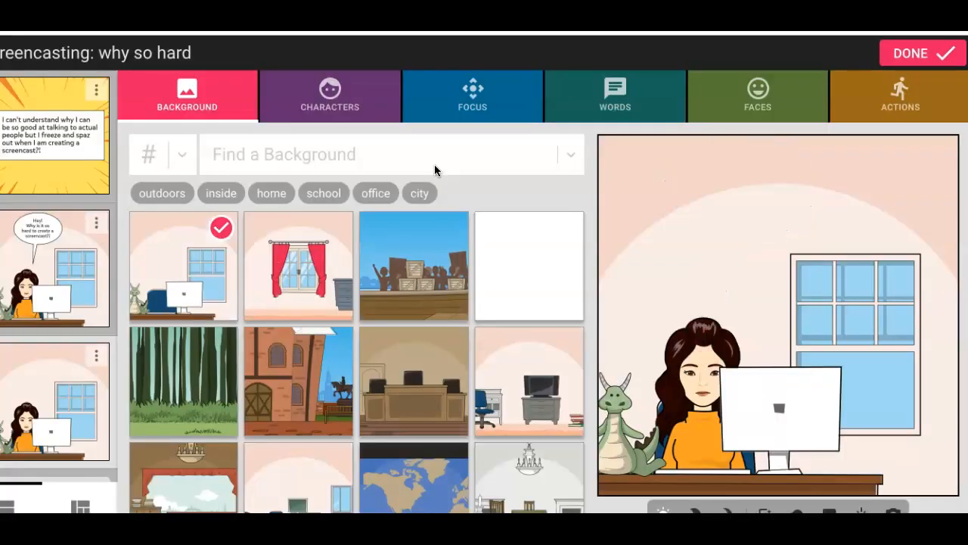
scroll(330, 301, down, 2)
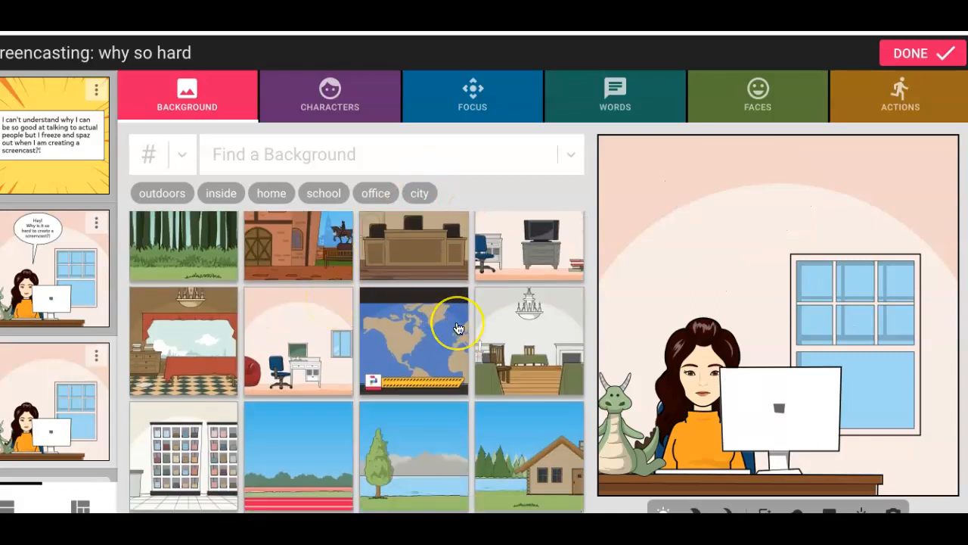
scroll(452, 321, down, 2)
scroll(454, 324, up, 4)
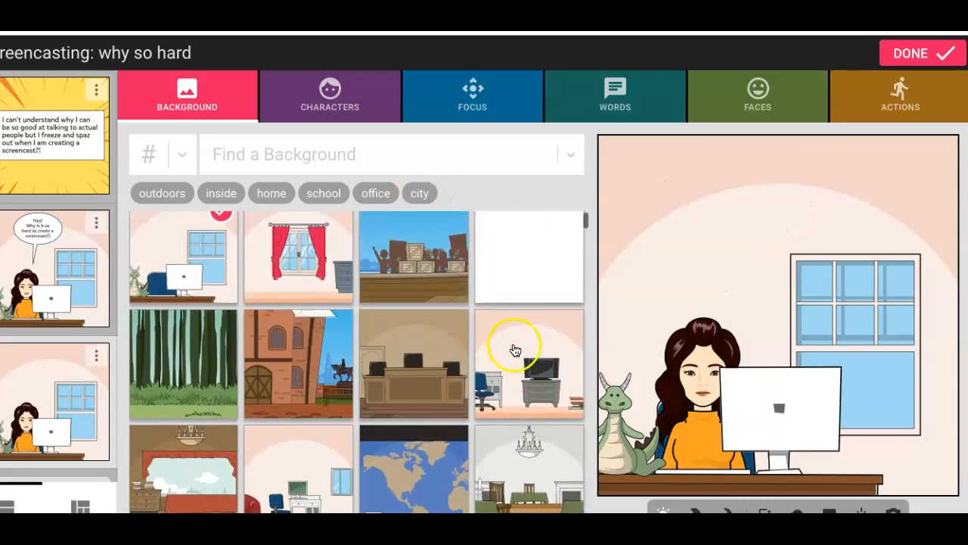
click(513, 346)
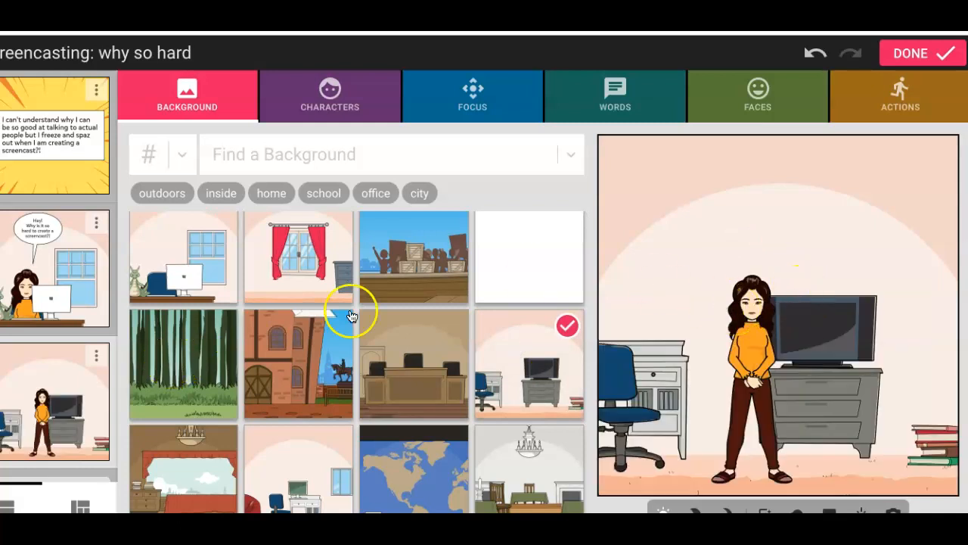
- Add the blond boy in the grey sweater and jeans to the third panel and finish the comic
click(329, 98)
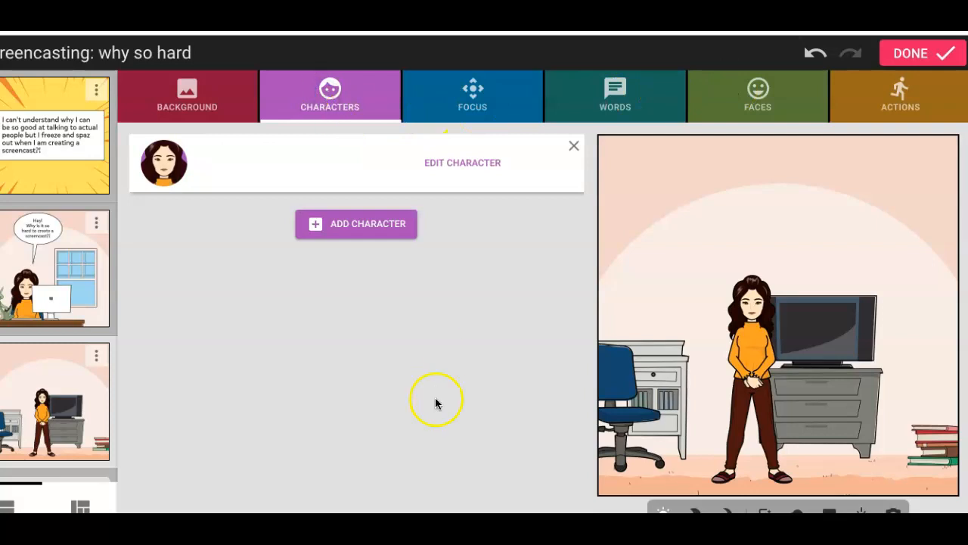
click(357, 225)
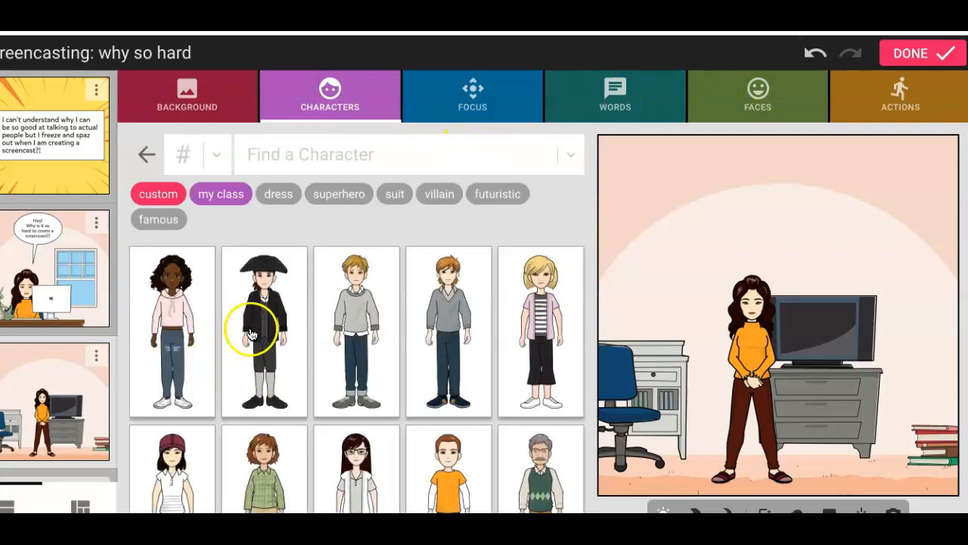
click(354, 304)
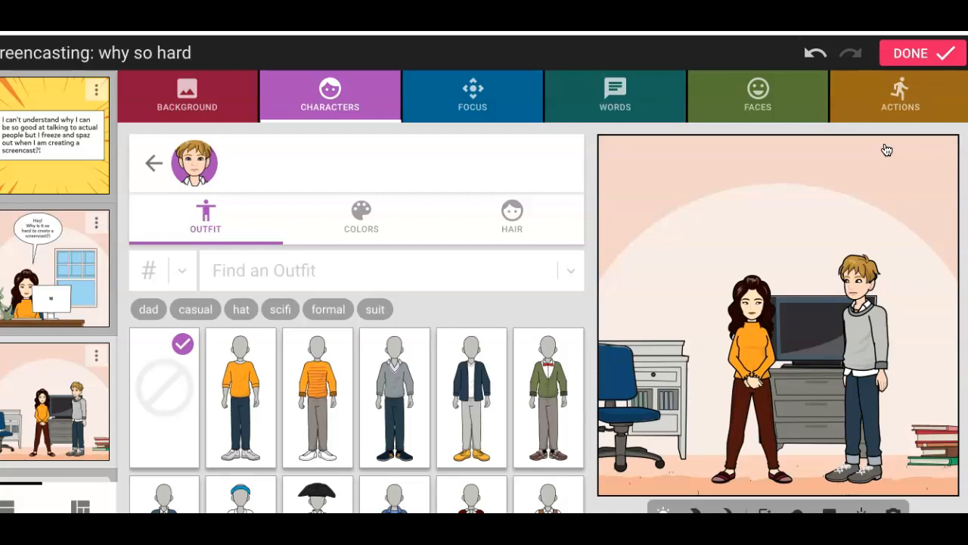
click(917, 54)
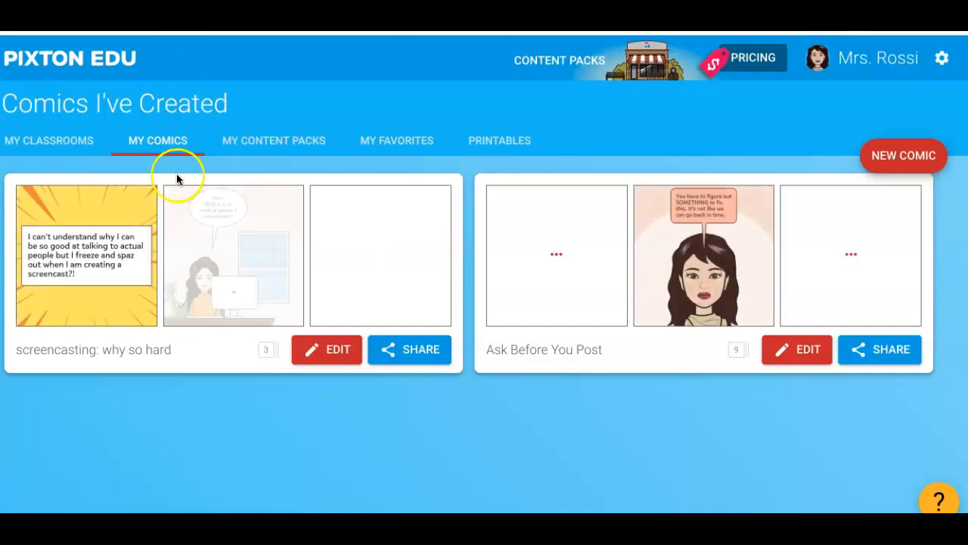